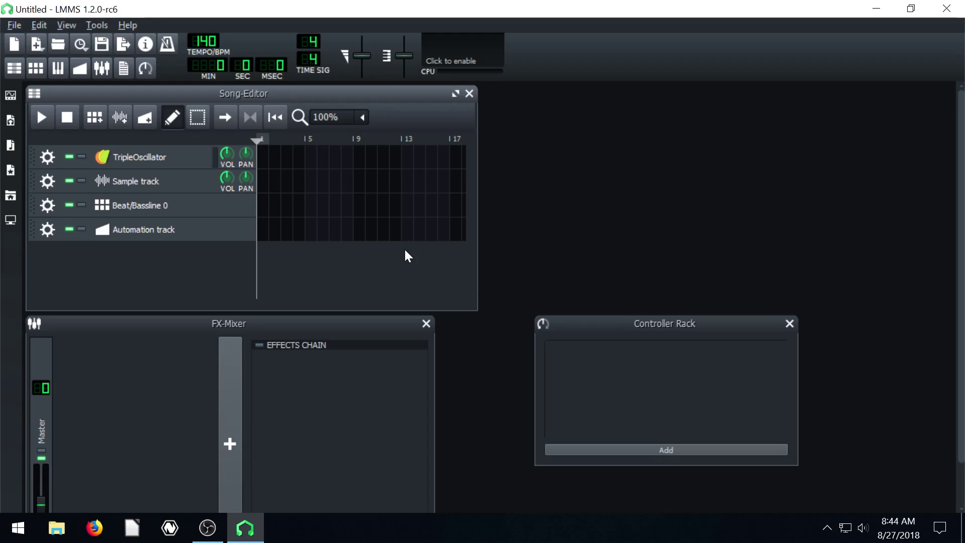
Step: Toggle the instrument plugins browser and drag the Controller Rack and FX-Mixer windows aside
{"action": "left_click", "coordinate": [10, 95]}
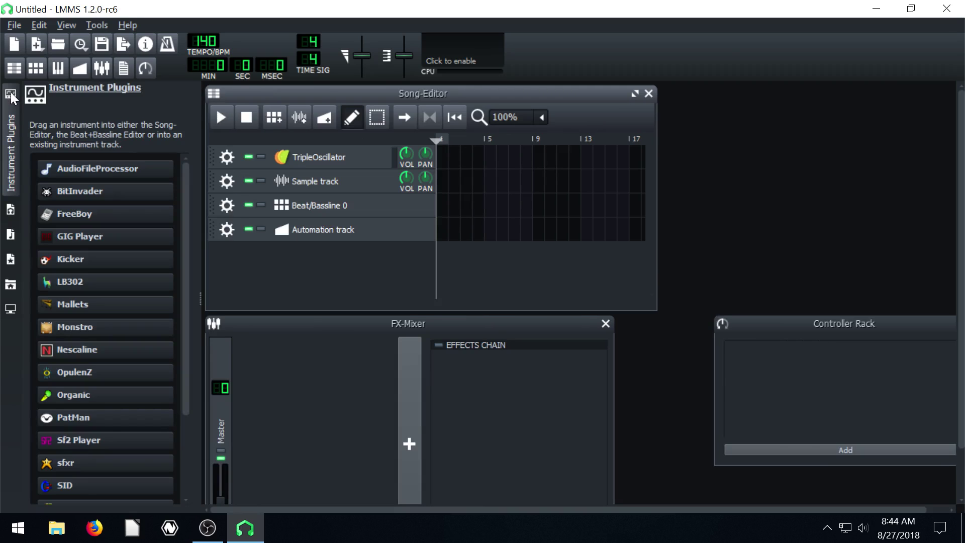
{"action": "left_click", "coordinate": [10, 136]}
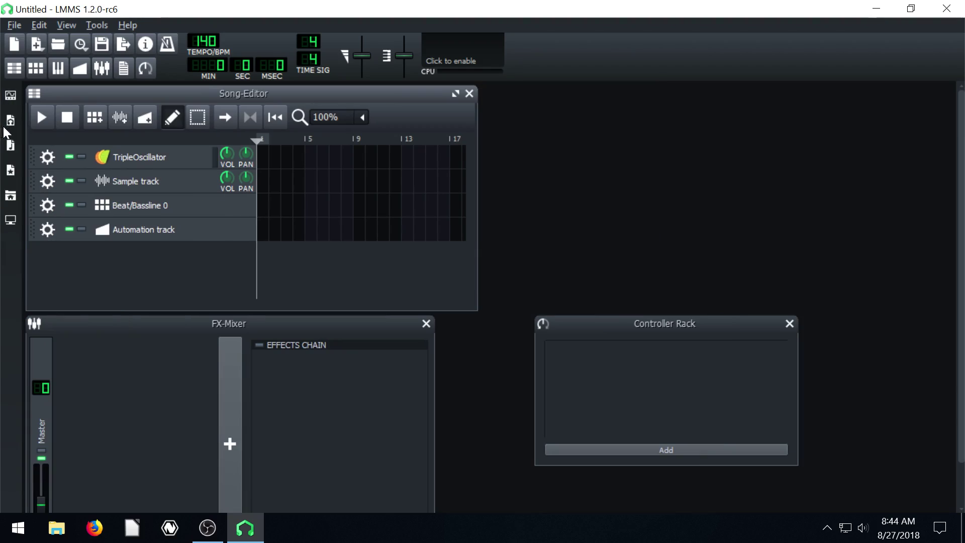
{"action": "left_click_drag", "start_coordinate": [619, 322], "coordinate": [740, 119]}
{"action": "left_click_drag", "start_coordinate": [233, 324], "coordinate": [392, 228]}
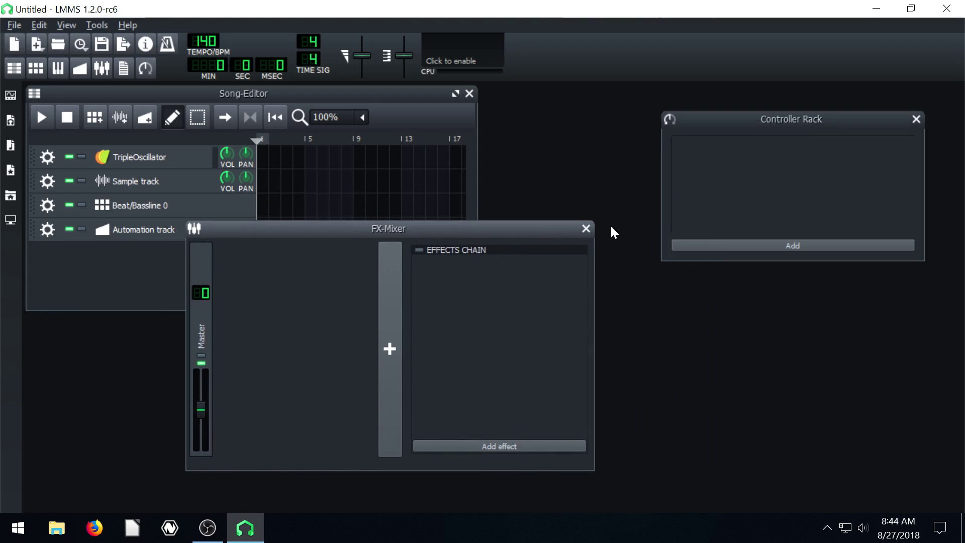
Step: Close the FX-Mixer and Controller Rack, then shift the Song-Editor down and right
{"action": "left_click", "coordinate": [586, 229]}
{"action": "left_click", "coordinate": [915, 120]}
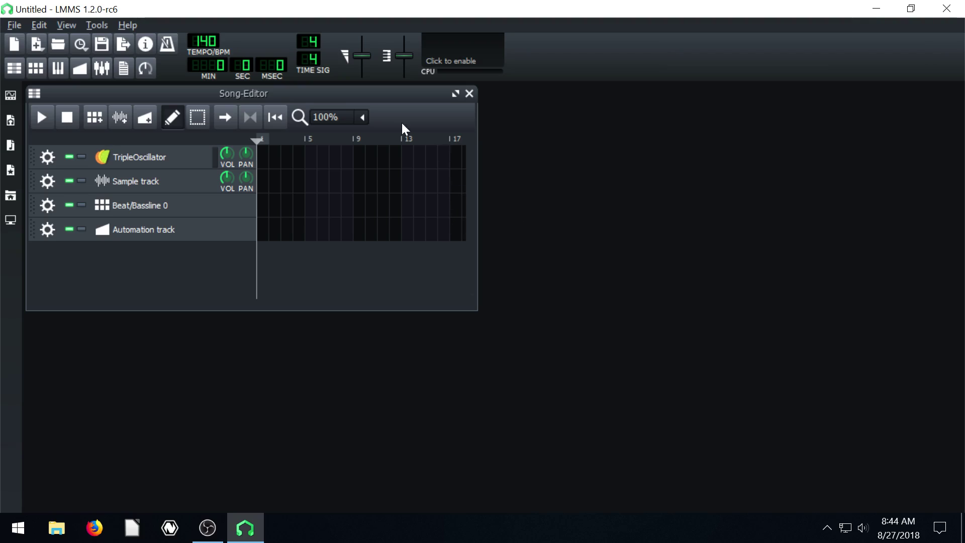
{"action": "left_click_drag", "start_coordinate": [249, 95], "coordinate": [271, 121]}
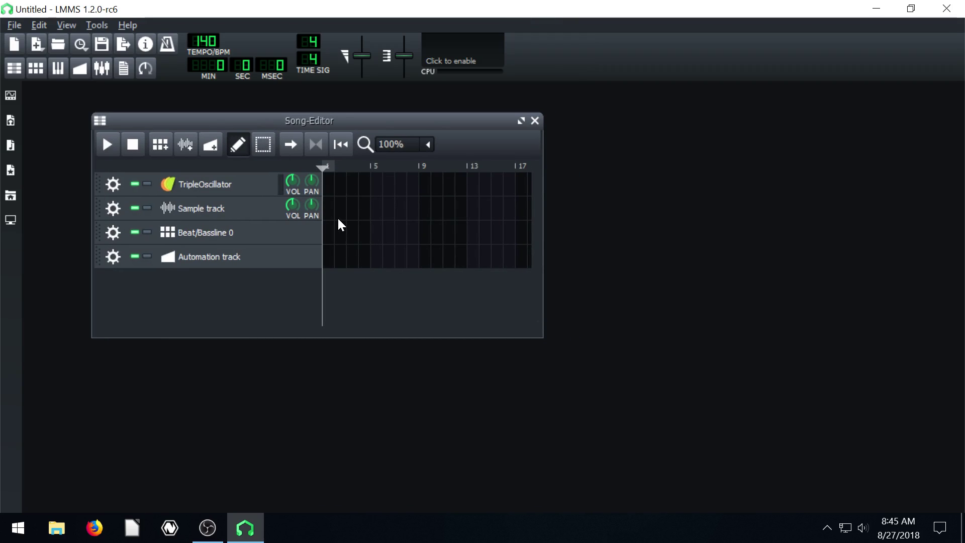
Step: Remove the Automation track, then duplicate Beat/Bassline 0 and remove the clone
{"action": "left_click", "coordinate": [112, 258]}
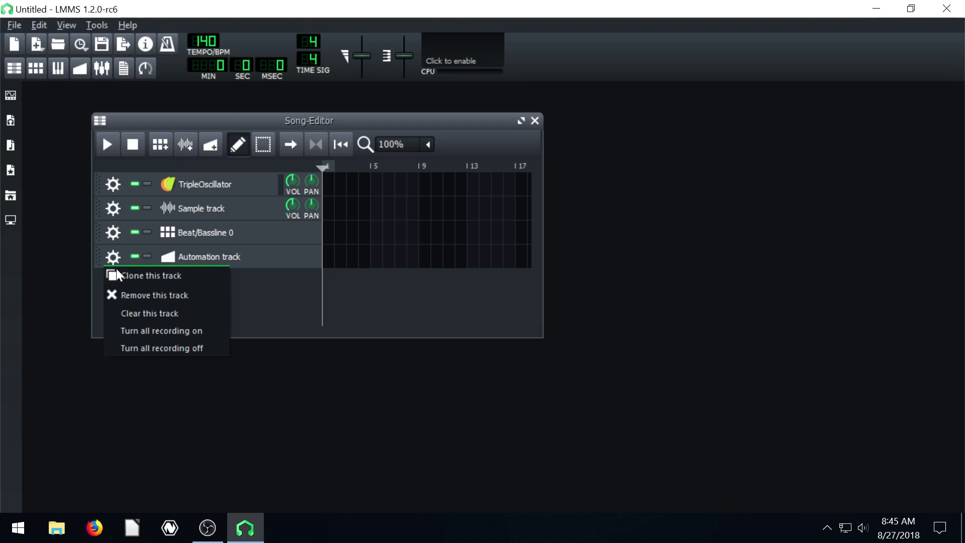
{"action": "left_click", "coordinate": [141, 295]}
{"action": "left_click", "coordinate": [112, 232]}
{"action": "left_click", "coordinate": [131, 249]}
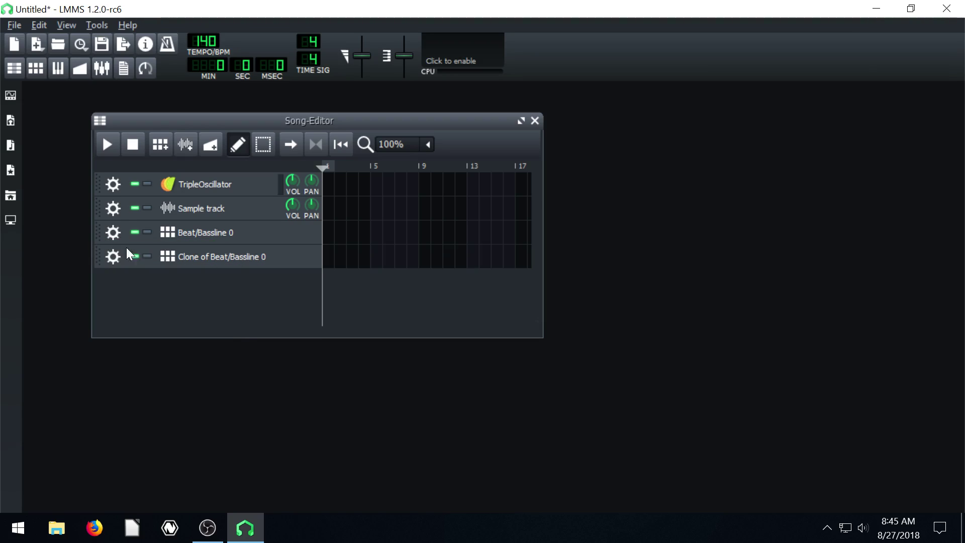
{"action": "left_click", "coordinate": [113, 256]}
{"action": "left_click", "coordinate": [126, 291]}
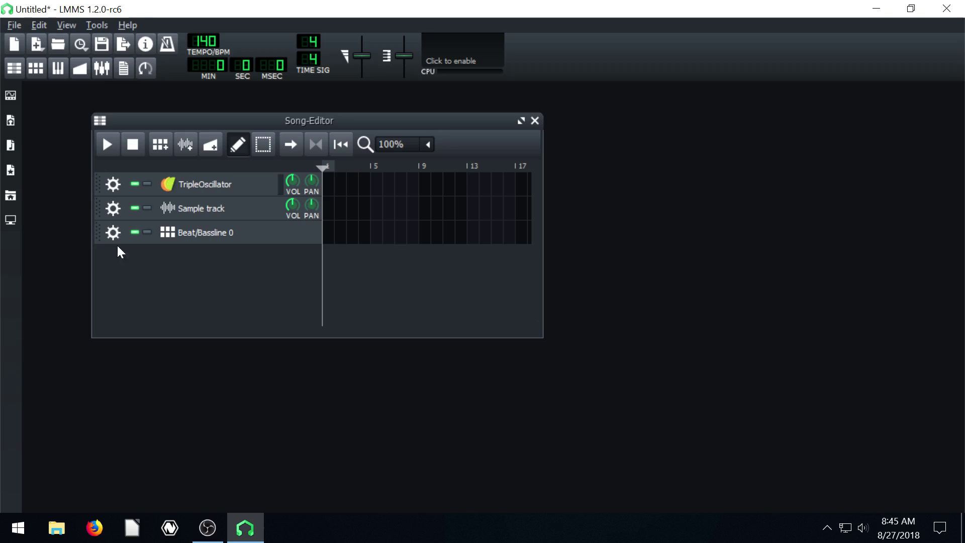
Step: Remove the Beat/Bassline 0, Sample and TripleOscillator tracks, then reposition the Song-Editor
{"action": "left_click", "coordinate": [115, 235]}
{"action": "left_click", "coordinate": [129, 270]}
{"action": "left_click", "coordinate": [113, 208]}
{"action": "left_click", "coordinate": [134, 246]}
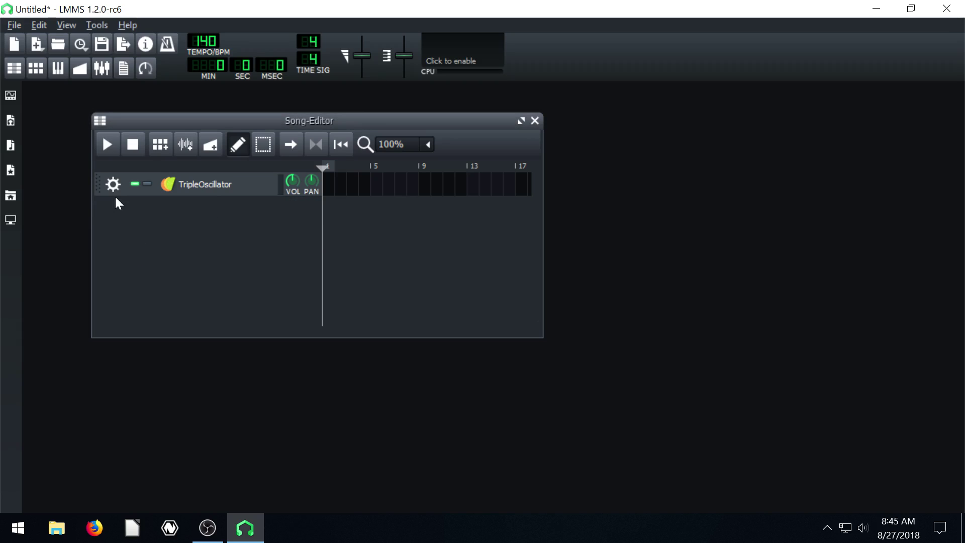
{"action": "left_click", "coordinate": [115, 186]}
{"action": "left_click", "coordinate": [129, 221]}
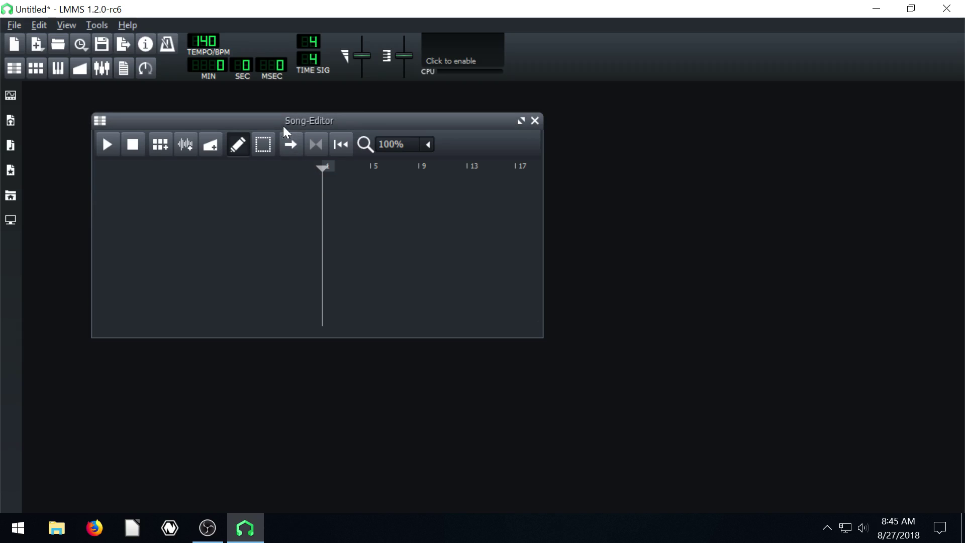
{"action": "left_click_drag", "start_coordinate": [283, 125], "coordinate": [331, 130]}
Step: Drag AudioFileProcessor from the Instrument Plugins browser into the Song-Editor as a new track
{"action": "left_click", "coordinate": [11, 95]}
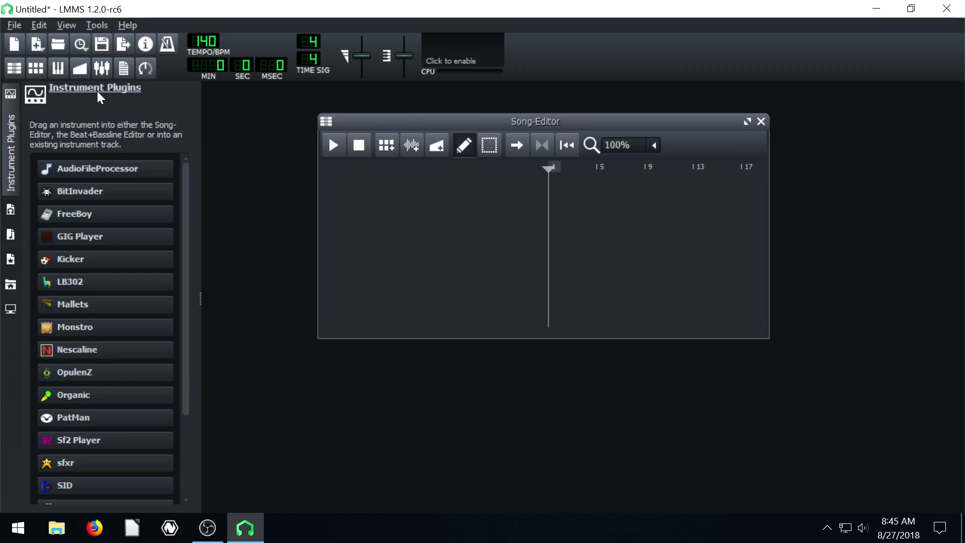
{"action": "mouse_move", "coordinate": [75, 185]}
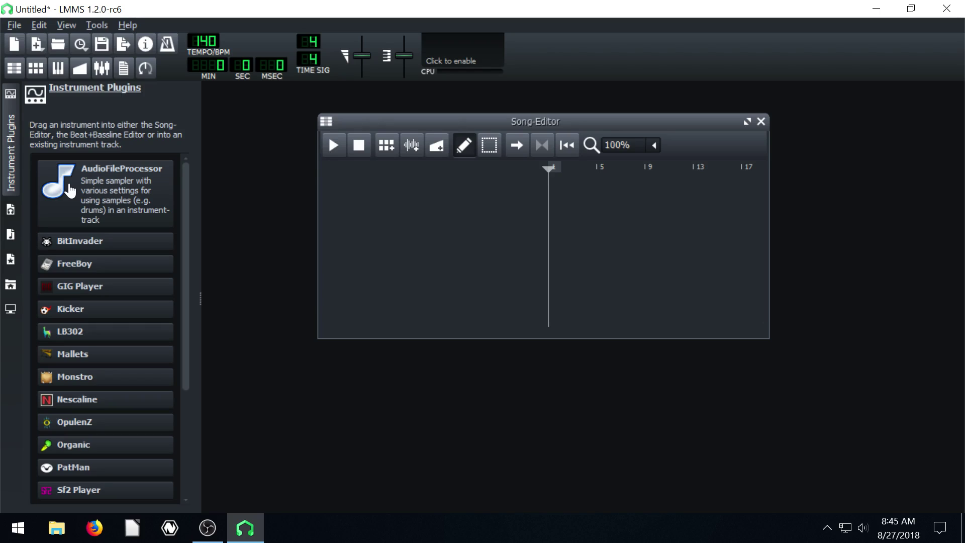
{"action": "left_click_drag", "start_coordinate": [70, 190], "coordinate": [446, 198]}
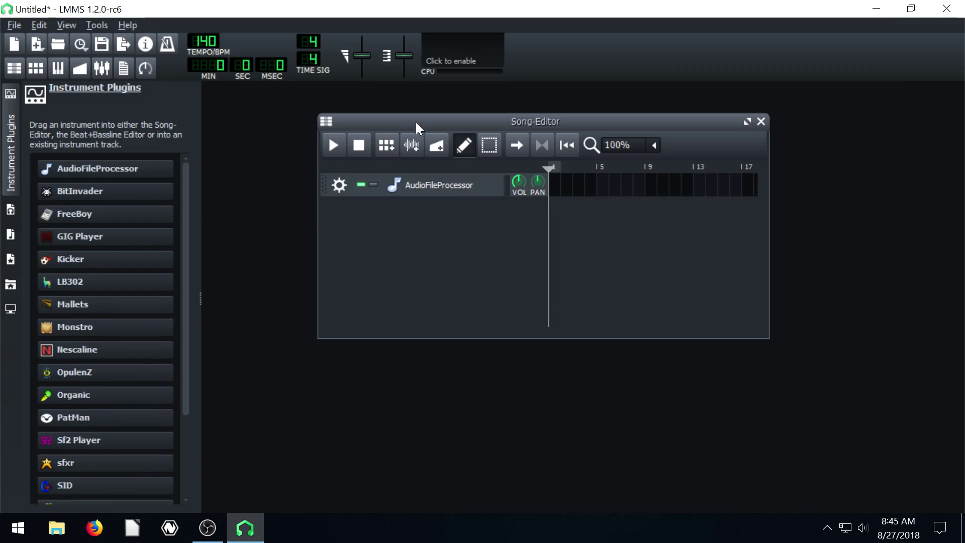
{"action": "left_click_drag", "start_coordinate": [414, 122], "coordinate": [356, 123]}
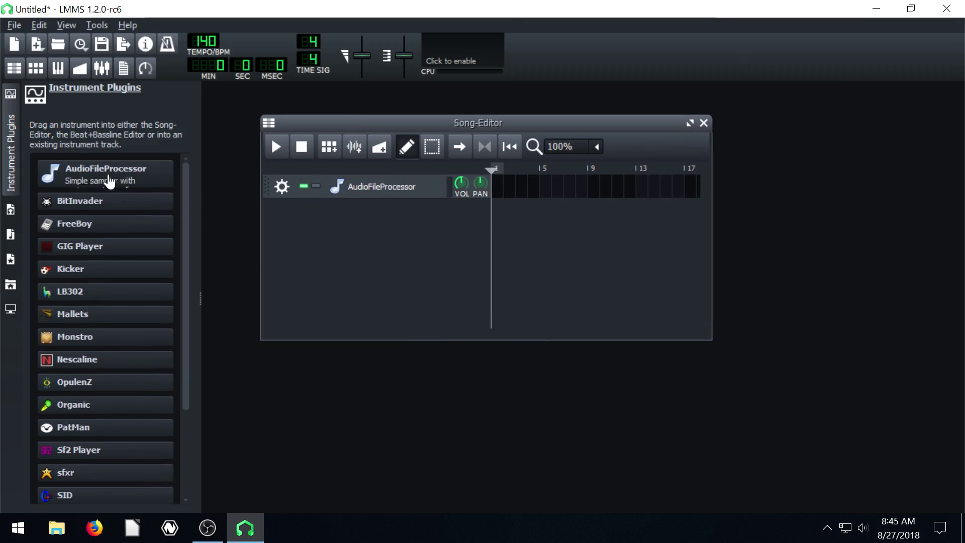
{"action": "mouse_move", "coordinate": [153, 193]}
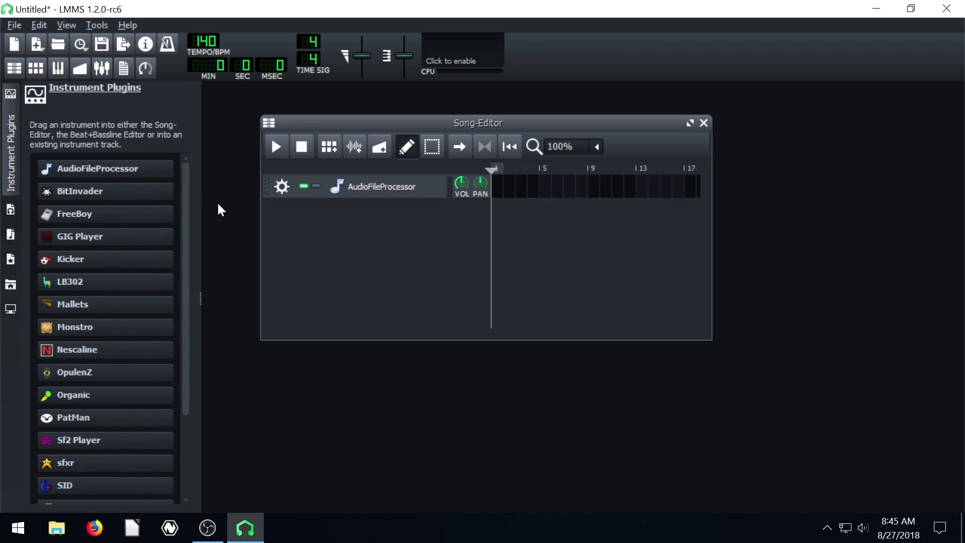
{"action": "left_click_drag", "start_coordinate": [342, 122], "coordinate": [339, 115]}
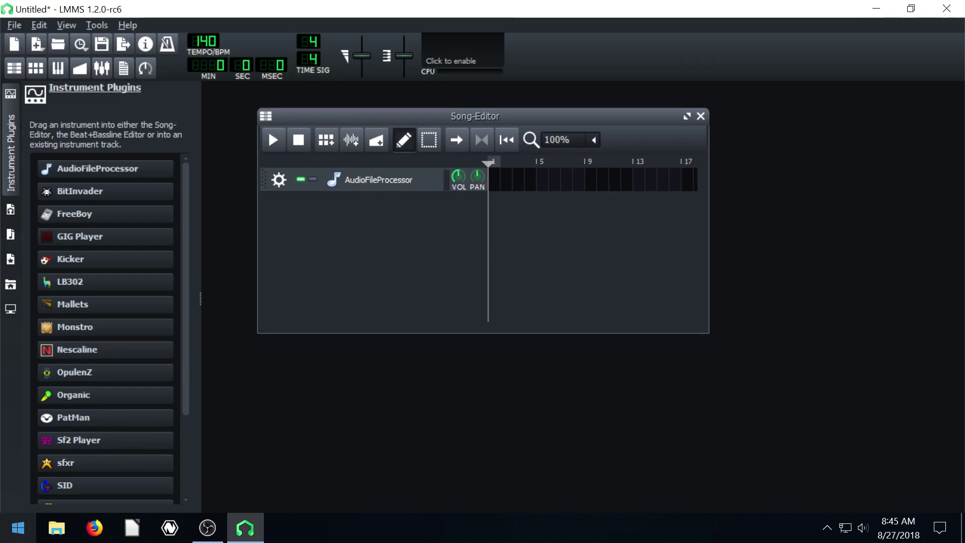
Step: Launch Audacity from a Start menu search for 'aud' and restore it to a smaller window
{"action": "left_click", "coordinate": [31, 532]}
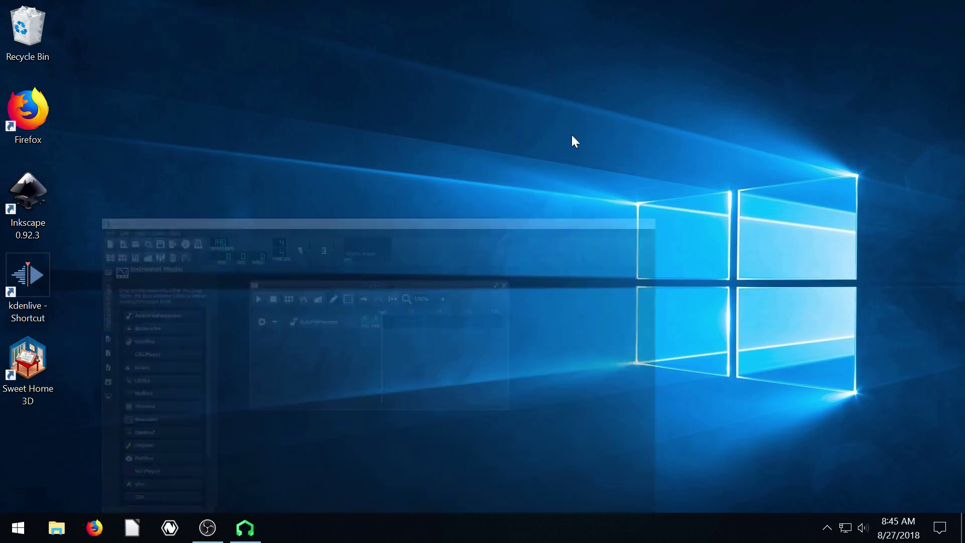
{"action": "type", "text": "aud"}
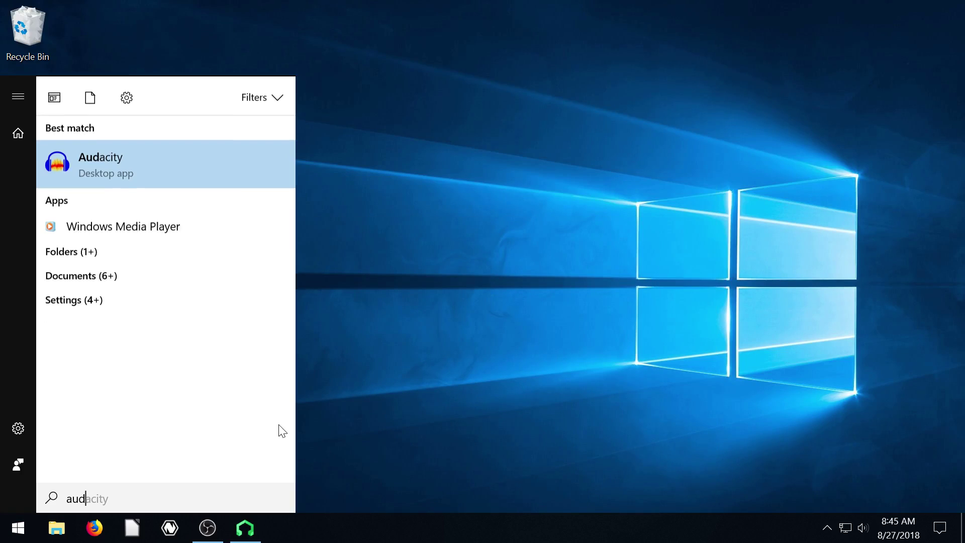
{"action": "left_click", "coordinate": [105, 172]}
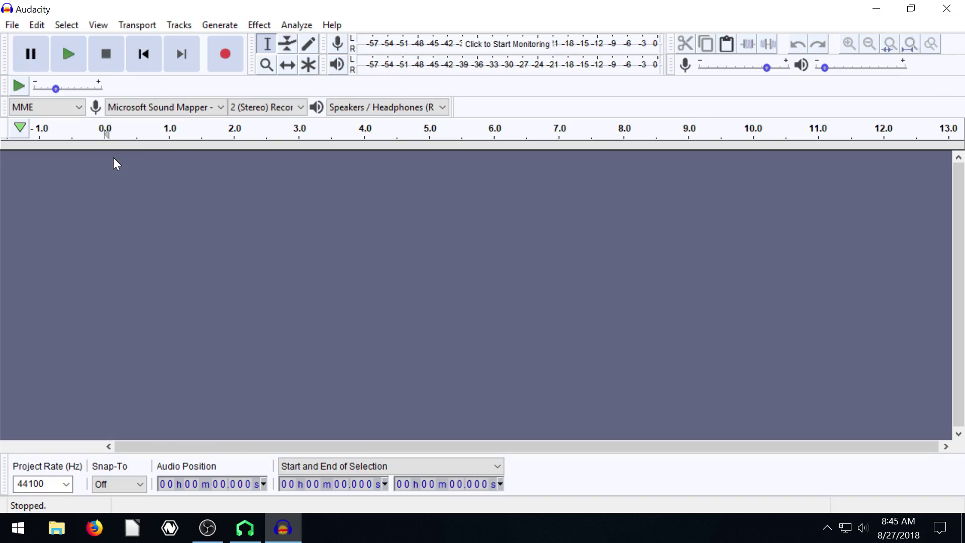
{"action": "left_click", "coordinate": [911, 10]}
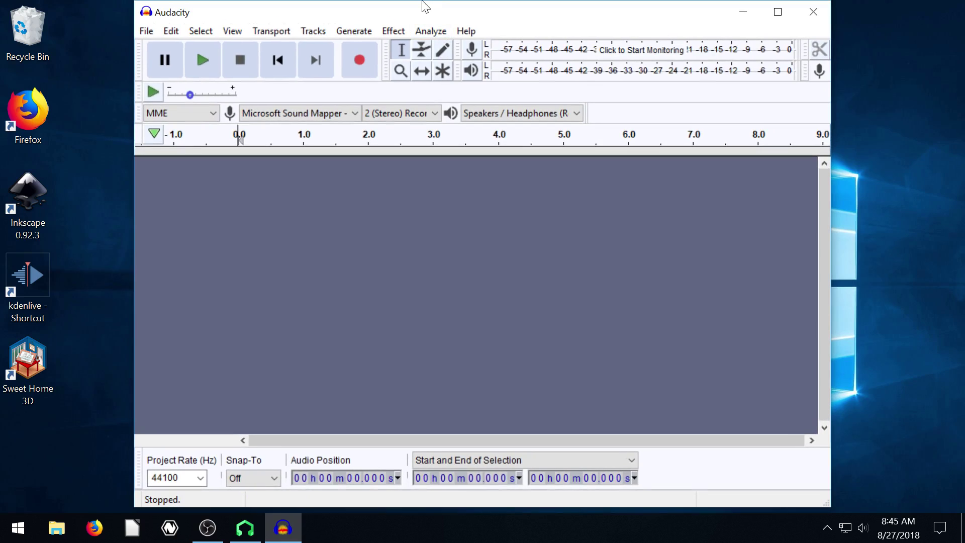
{"action": "left_click_drag", "start_coordinate": [423, 9], "coordinate": [415, 93]}
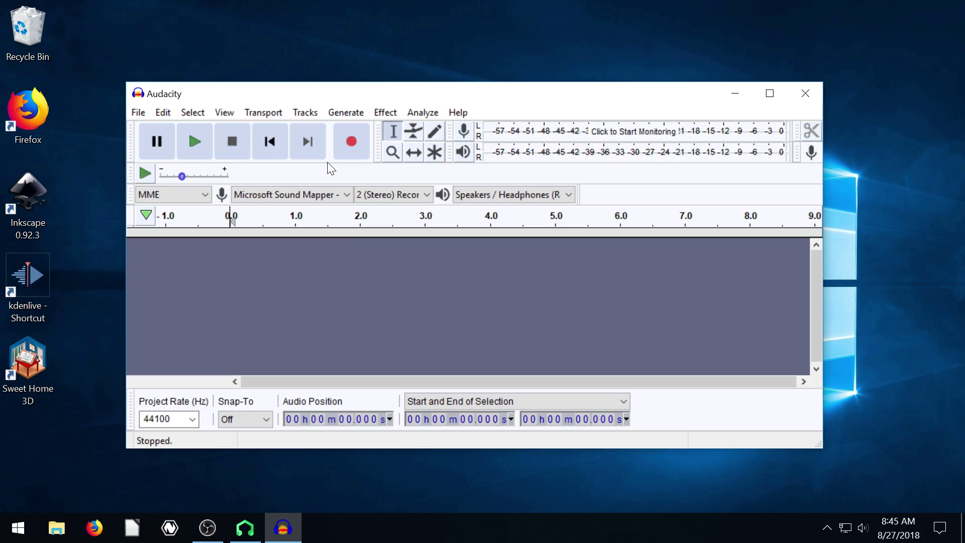
Step: Record a short voice clip, stop it, and play it back
{"action": "left_click", "coordinate": [349, 140]}
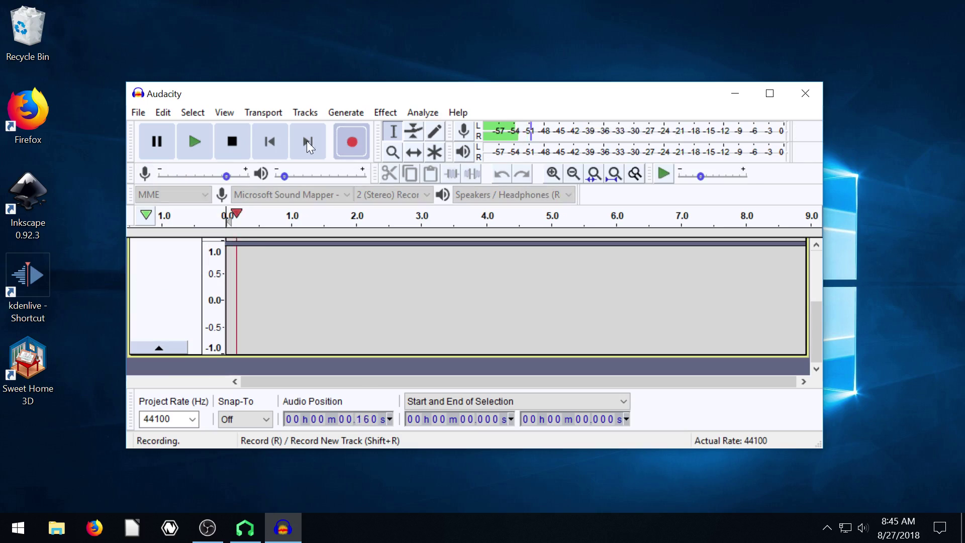
{"action": "left_click", "coordinate": [237, 144]}
{"action": "left_click", "coordinate": [201, 143]}
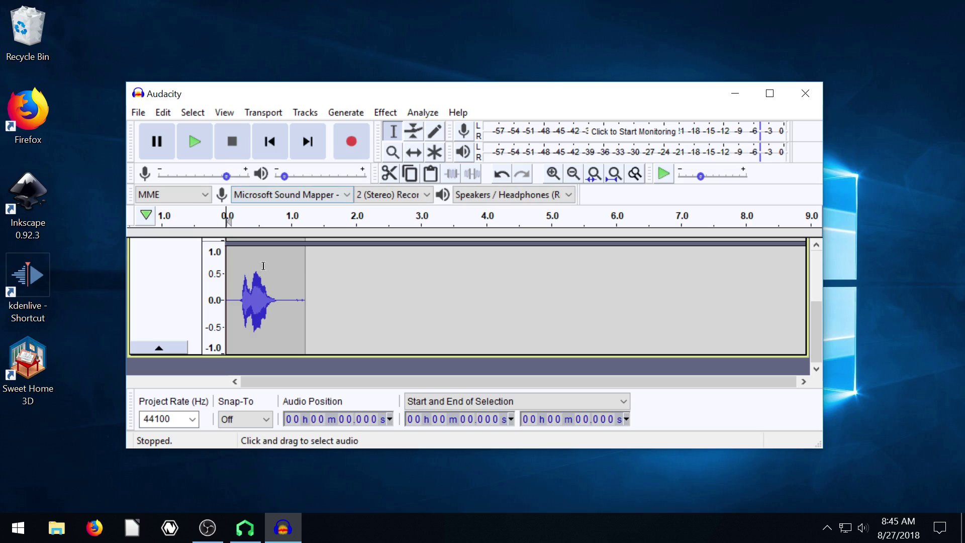
Step: Attempt to save the Audacity project under a new name and dismiss the warning
{"action": "left_click_drag", "start_coordinate": [254, 95], "coordinate": [255, 77]}
{"action": "left_click", "coordinate": [139, 94]}
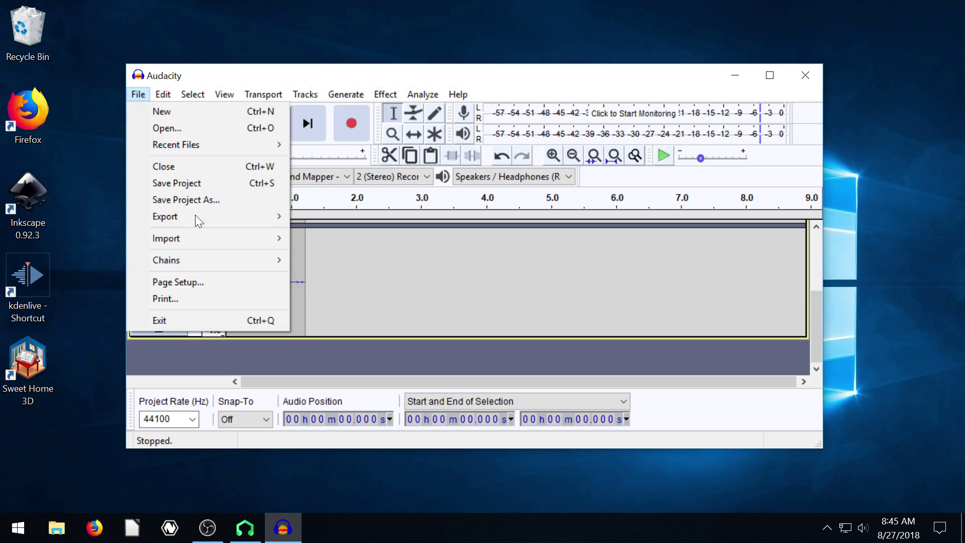
{"action": "left_click", "coordinate": [149, 201]}
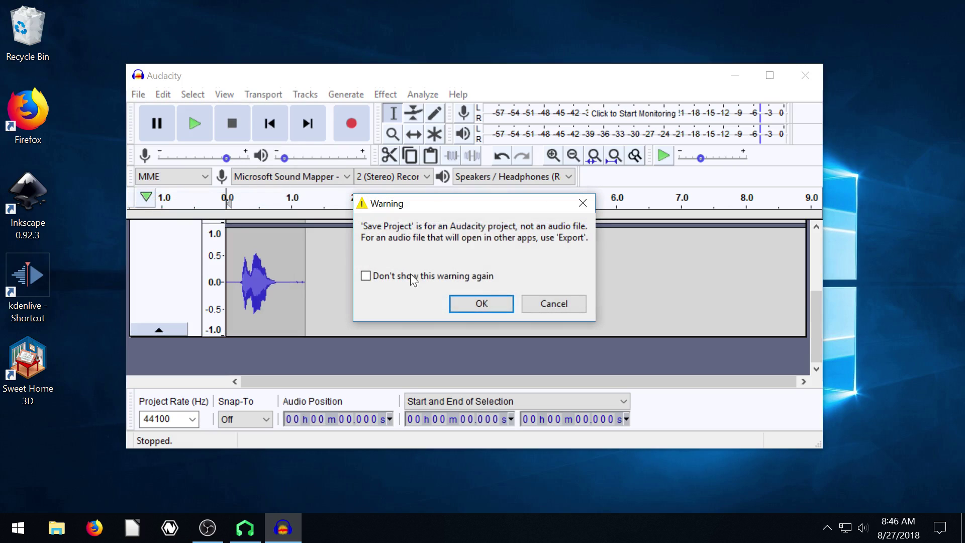
{"action": "left_click", "coordinate": [543, 301]}
Step: Export the recording as a WAV file named hello, with metadata tags unchanged, then close Audacity
{"action": "left_click", "coordinate": [139, 94]}
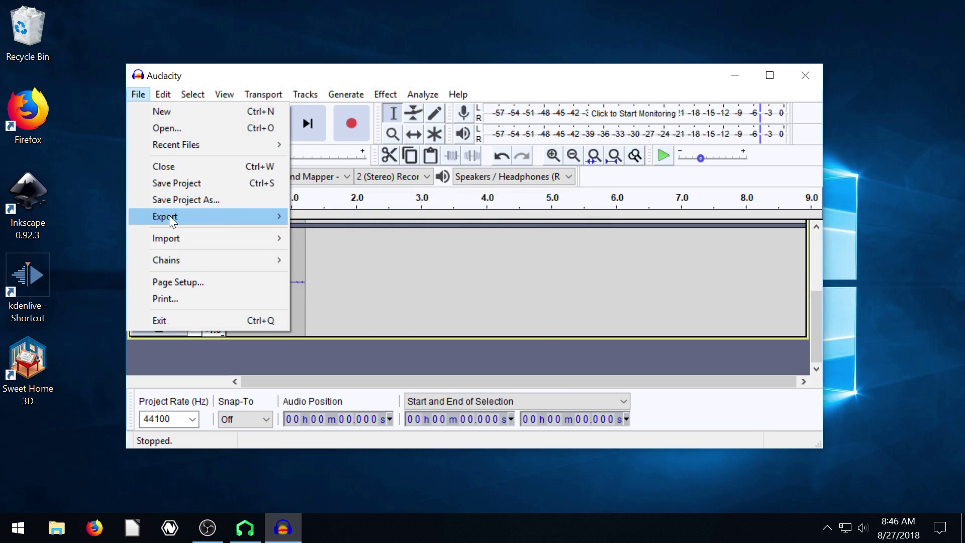
{"action": "mouse_move", "coordinate": [168, 215]}
{"action": "left_click", "coordinate": [327, 233]}
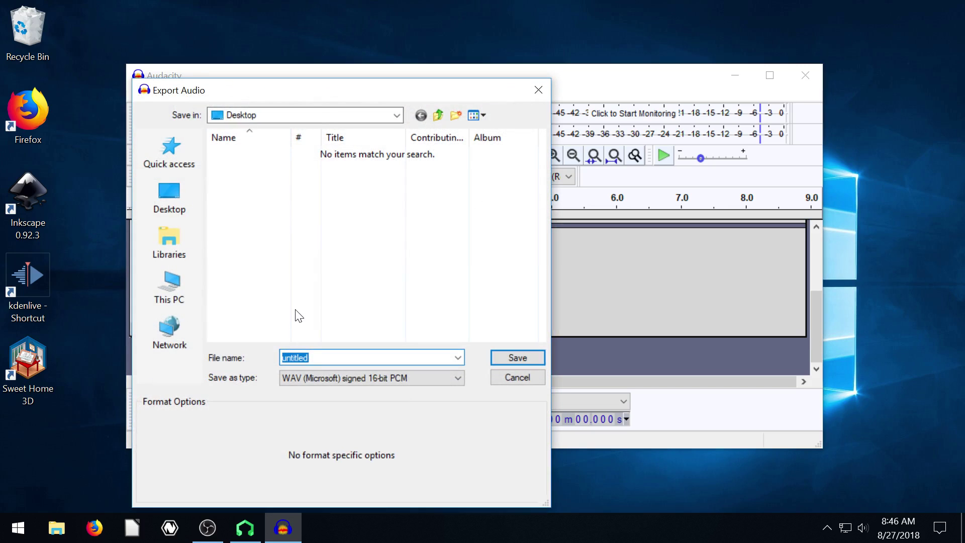
{"action": "type", "text": "hello"}
{"action": "left_click", "coordinate": [525, 357]}
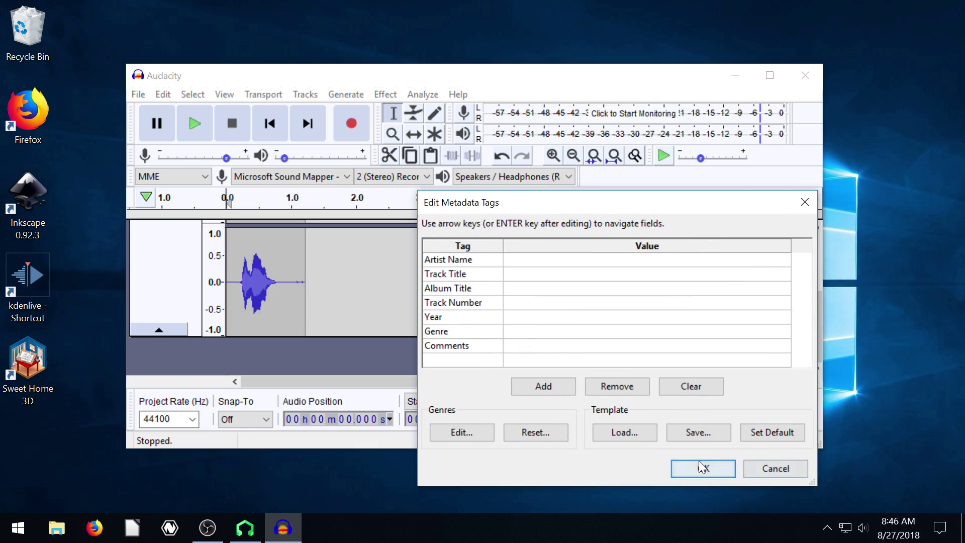
{"action": "left_click", "coordinate": [695, 466]}
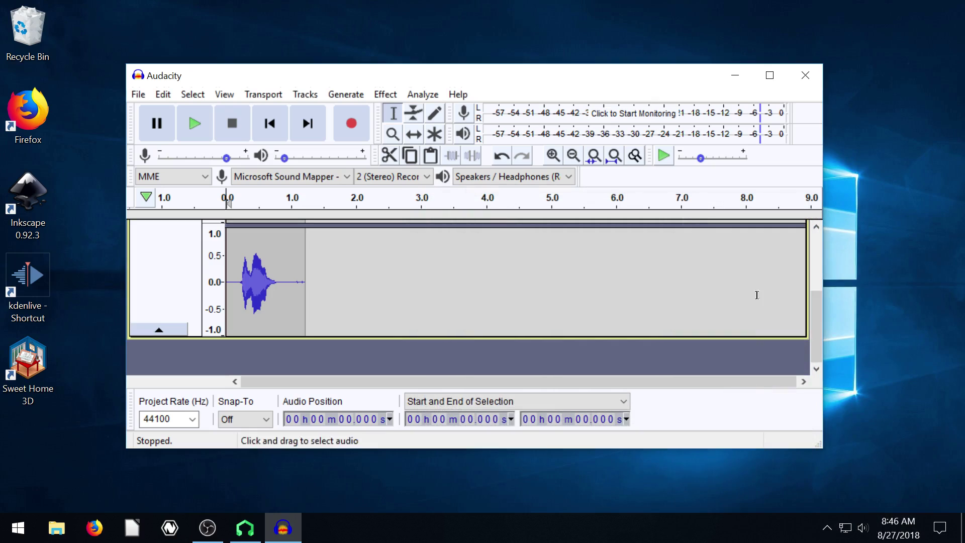
{"action": "left_click", "coordinate": [805, 75]}
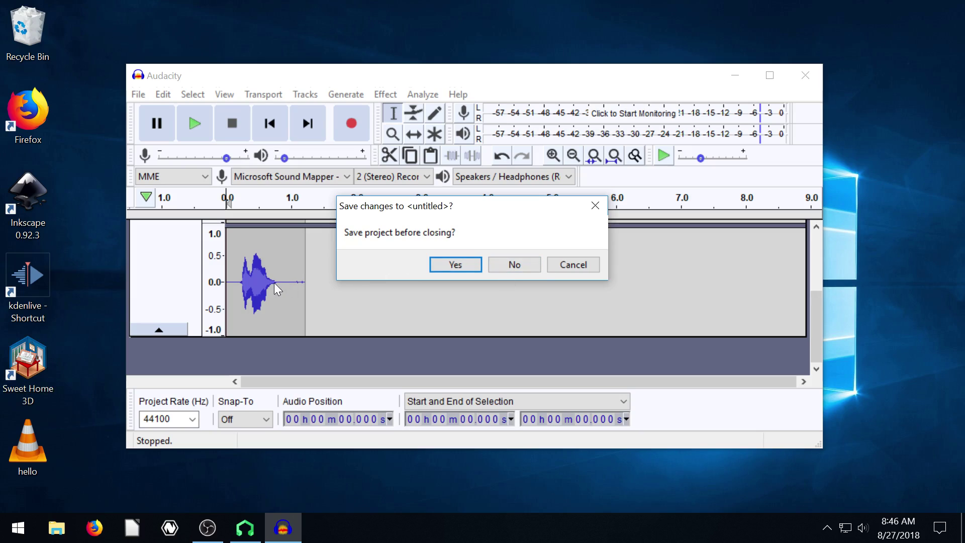
Step: Keep the project open and delete the audio from 0.836 s to 1.440 s
{"action": "left_click", "coordinate": [549, 267]}
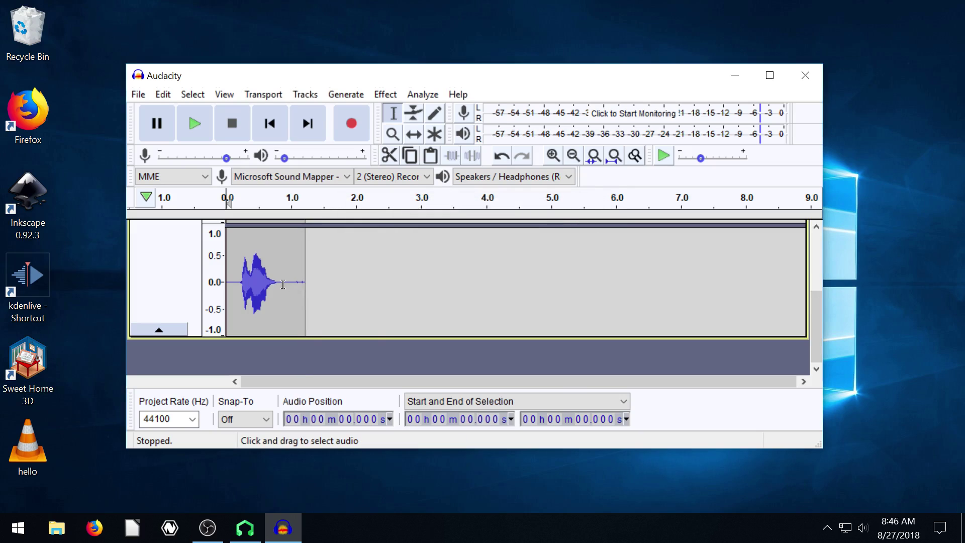
{"action": "left_click_drag", "start_coordinate": [280, 283], "coordinate": [226, 278]}
{"action": "scroll", "coordinate": [231, 281], "scroll_direction": "down", "scroll_amount": 2}
{"action": "key", "text": "Delete"}
Step: Re-export the clip as WAV, replacing the existing hello file on the Desktop
{"action": "left_click", "coordinate": [136, 94]}
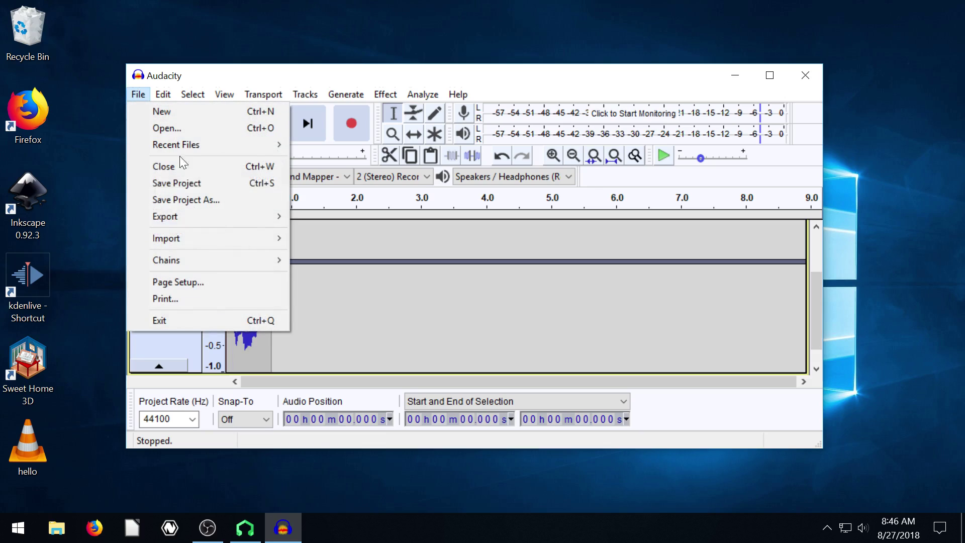
{"action": "mouse_move", "coordinate": [161, 216]}
{"action": "left_click", "coordinate": [323, 236]}
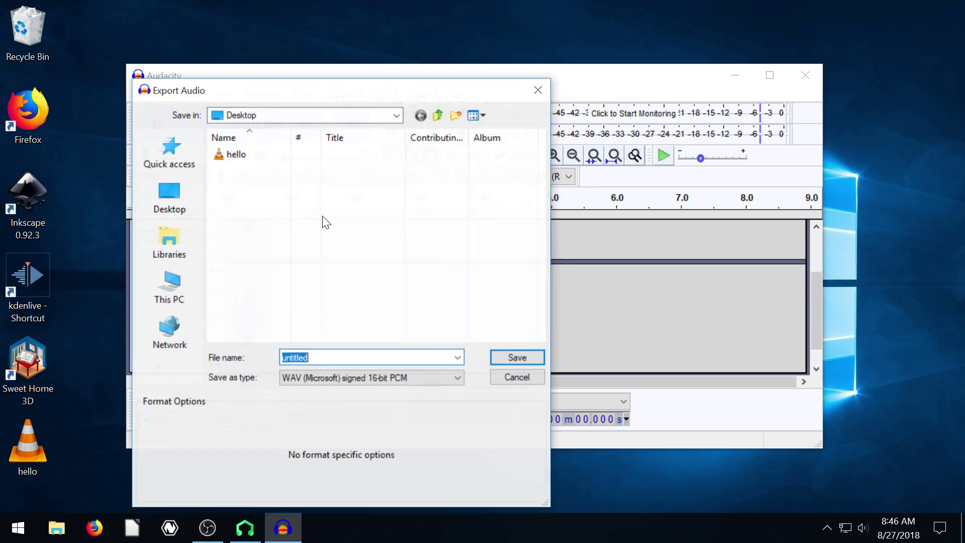
{"action": "left_click", "coordinate": [237, 155]}
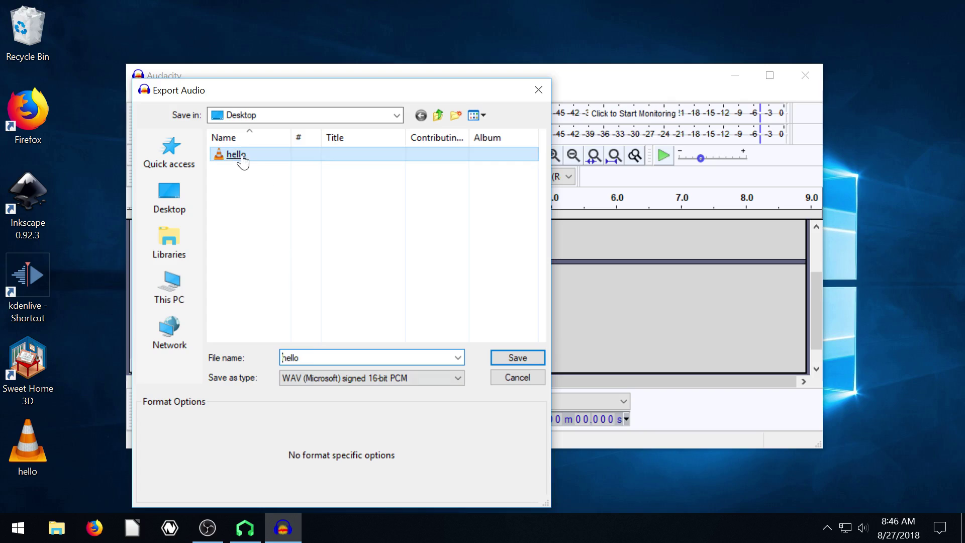
{"action": "left_click", "coordinate": [495, 361]}
{"action": "left_click", "coordinate": [560, 267]}
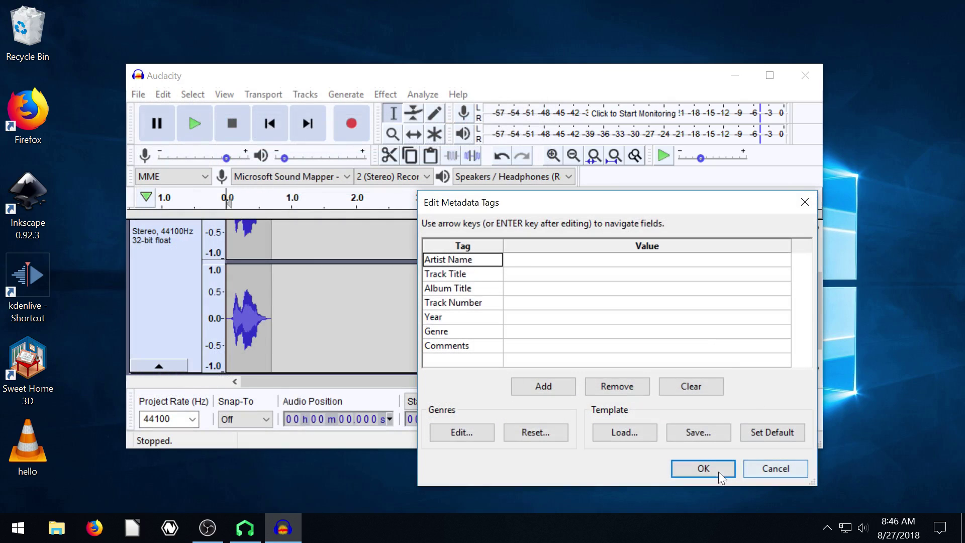
{"action": "left_click", "coordinate": [700, 467]}
Step: Close Audacity without saving the project and play the exported hello file
{"action": "left_click", "coordinate": [805, 75]}
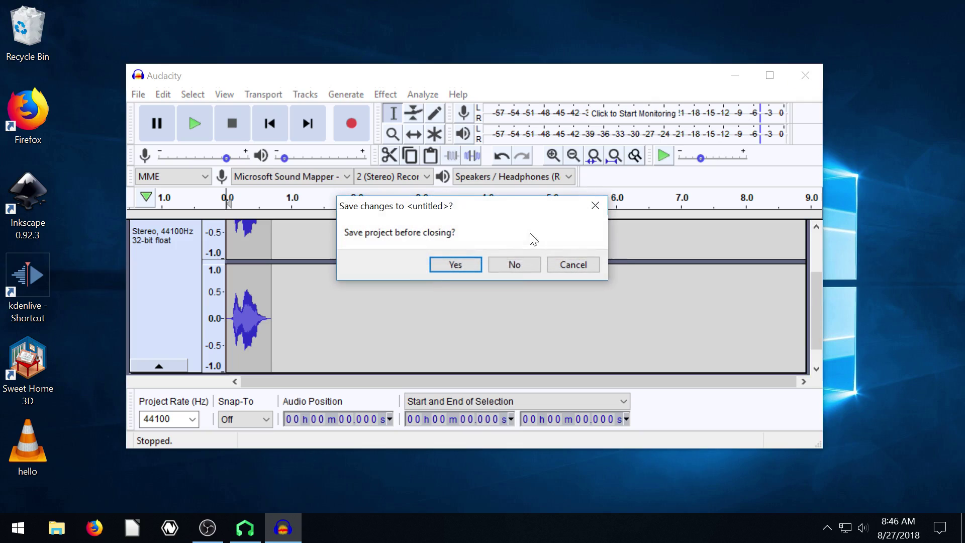
{"action": "left_click", "coordinate": [514, 263]}
{"action": "double_click", "coordinate": [37, 438]}
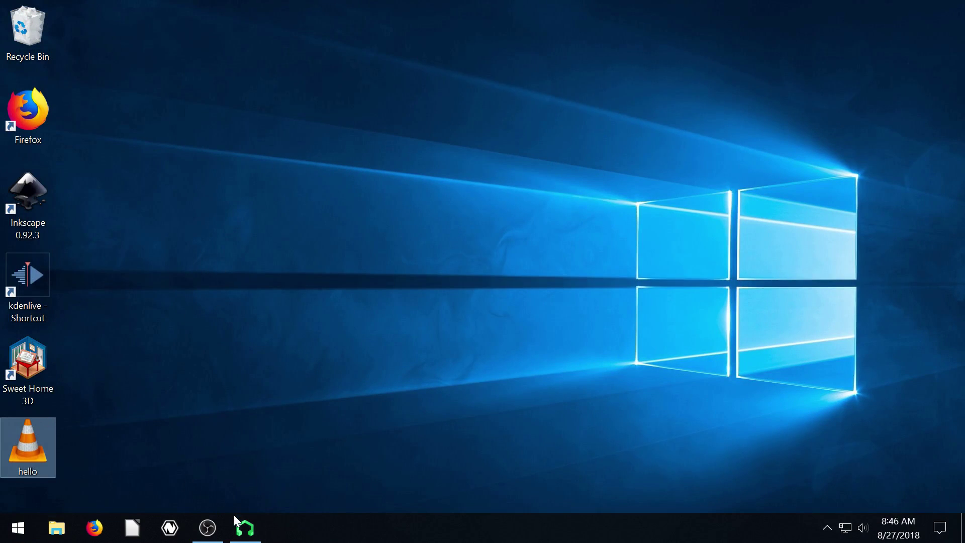
Step: Restore LMMS and open the AudioFileProcessor instrument settings beside the Song-Editor
{"action": "left_click", "coordinate": [244, 534]}
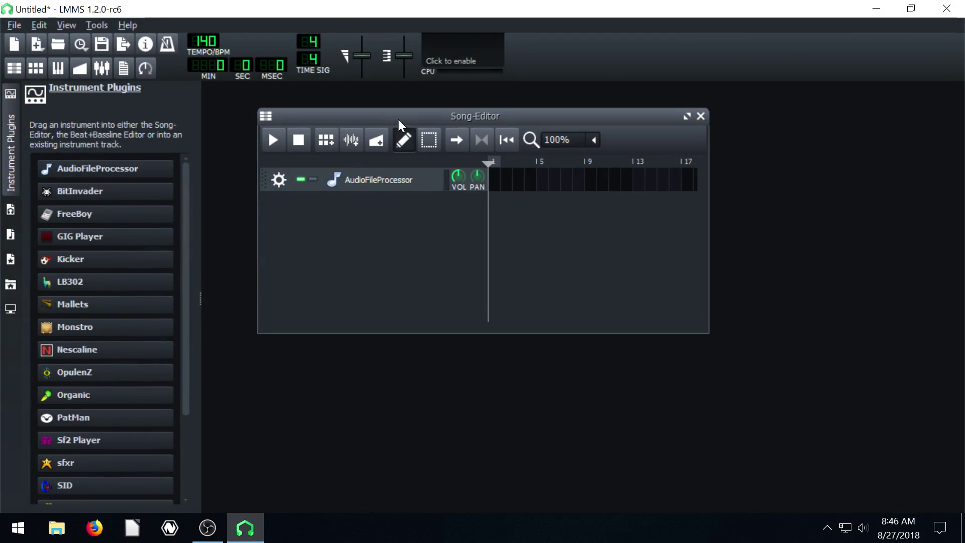
{"action": "left_click", "coordinate": [382, 180]}
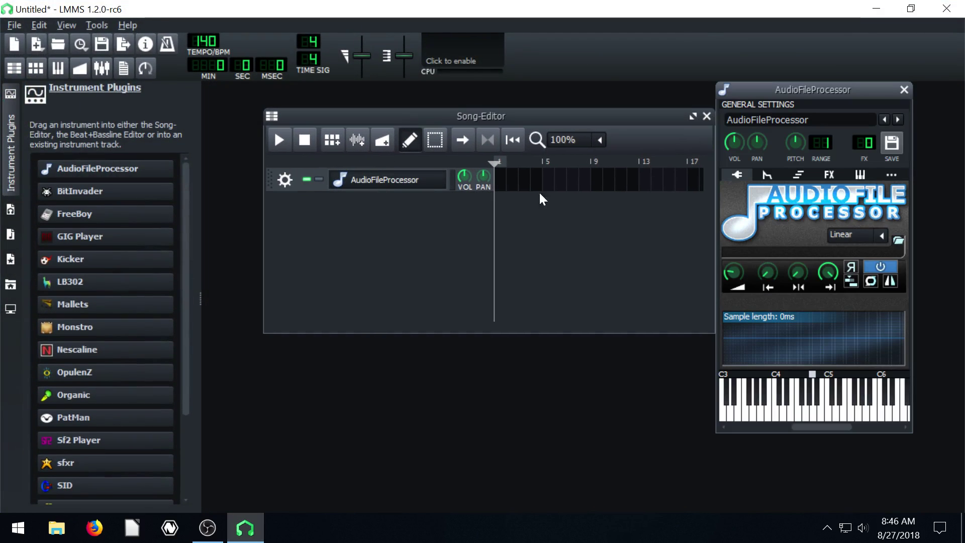
{"action": "left_click_drag", "start_coordinate": [790, 97], "coordinate": [657, 107]}
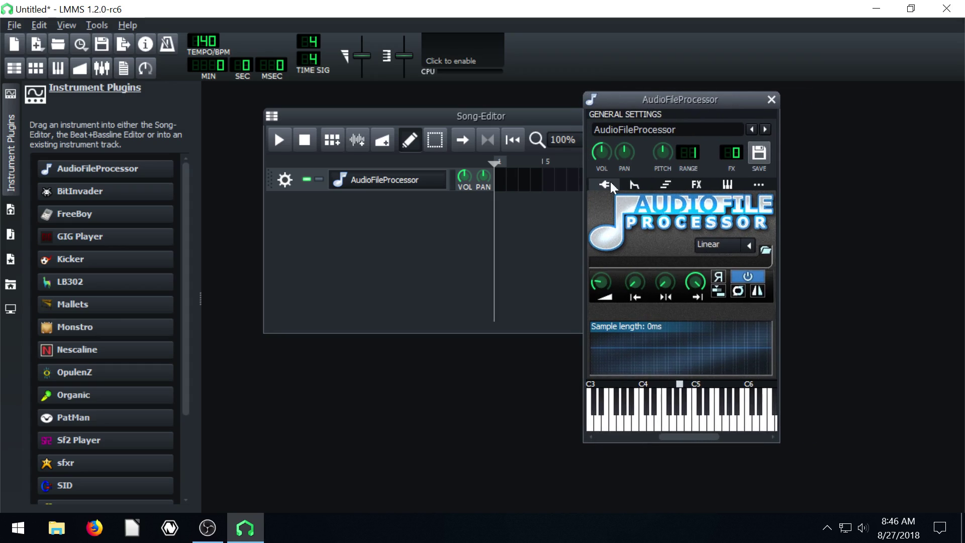
{"action": "left_click", "coordinate": [771, 99]}
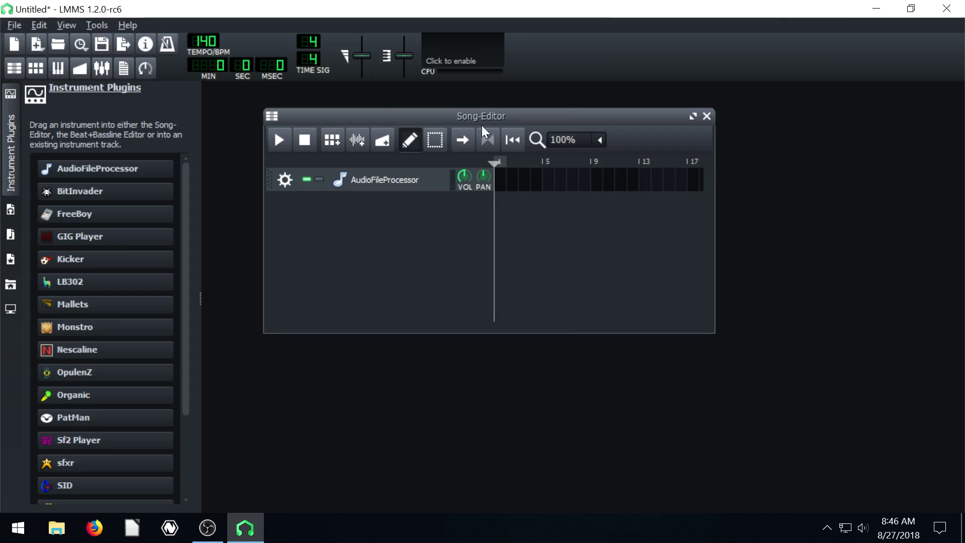
{"action": "left_click_drag", "start_coordinate": [460, 114], "coordinate": [480, 109]}
{"action": "left_click", "coordinate": [396, 176]}
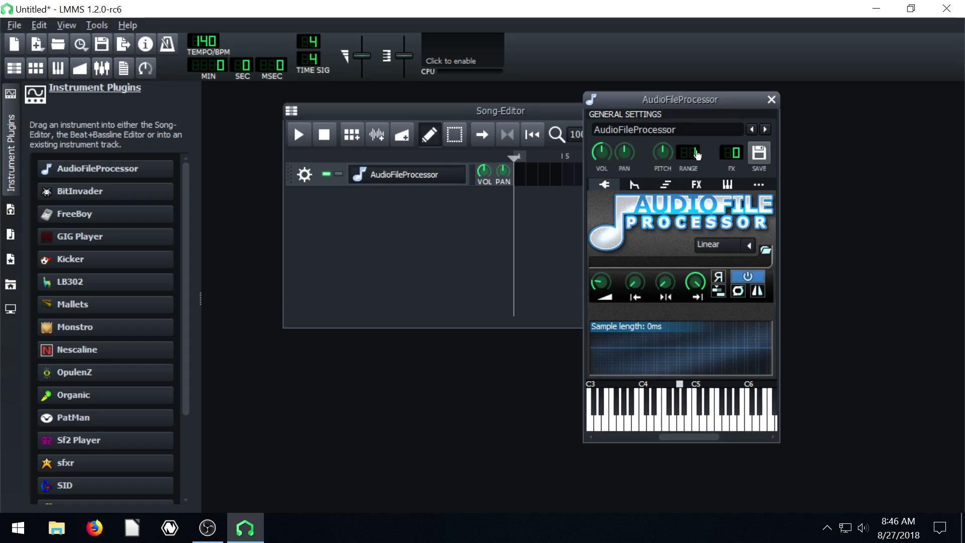
Step: Look through the Misc and MIDI tabs, return to sample settings, and cancel the sample browser
{"action": "left_click", "coordinate": [759, 185]}
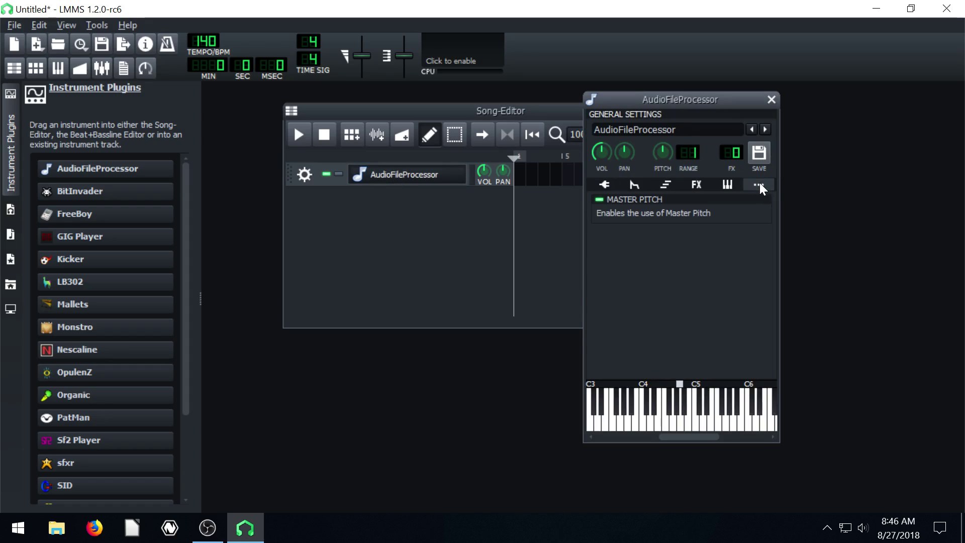
{"action": "left_click", "coordinate": [726, 184]}
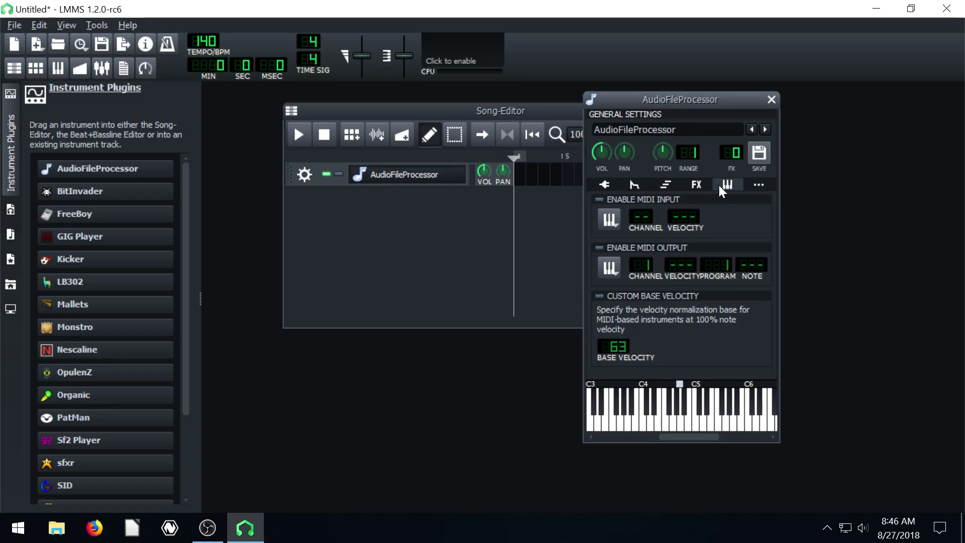
{"action": "left_click", "coordinate": [605, 185]}
{"action": "left_click", "coordinate": [764, 250]}
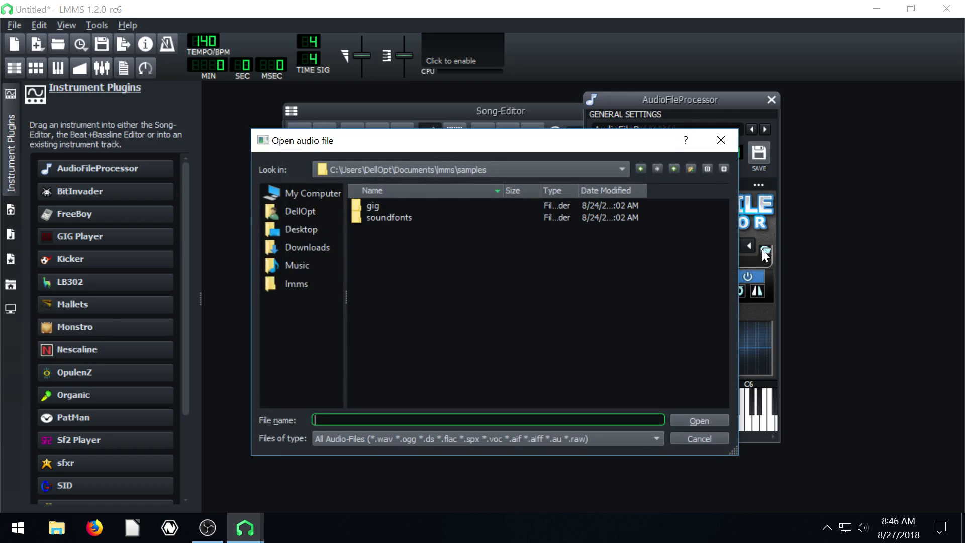
{"action": "left_click", "coordinate": [721, 140]}
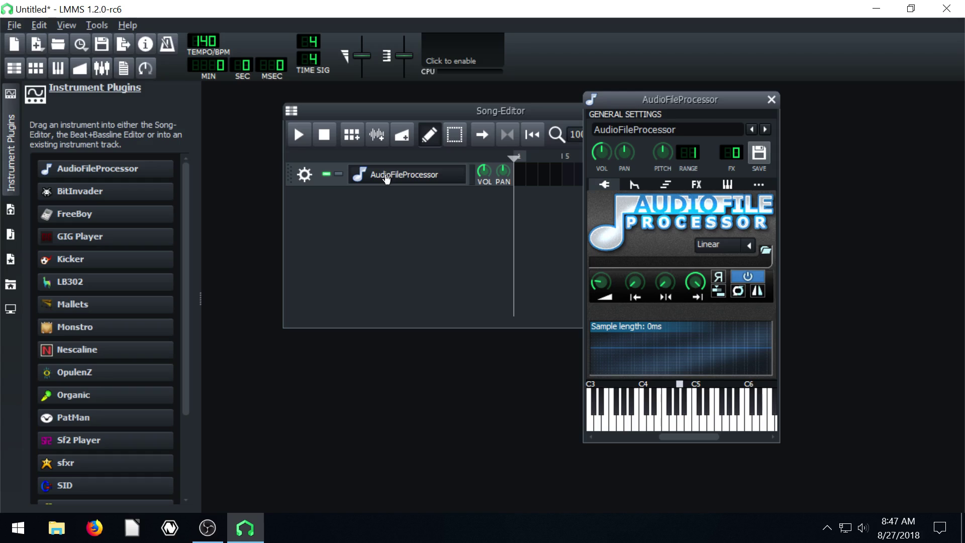
Step: Play several keys, from low notes up to near C6, to test the empty instrument
{"action": "left_click", "coordinate": [651, 423]}
{"action": "left_click", "coordinate": [688, 424]}
{"action": "left_click", "coordinate": [733, 424]}
{"action": "left_click", "coordinate": [757, 425]}
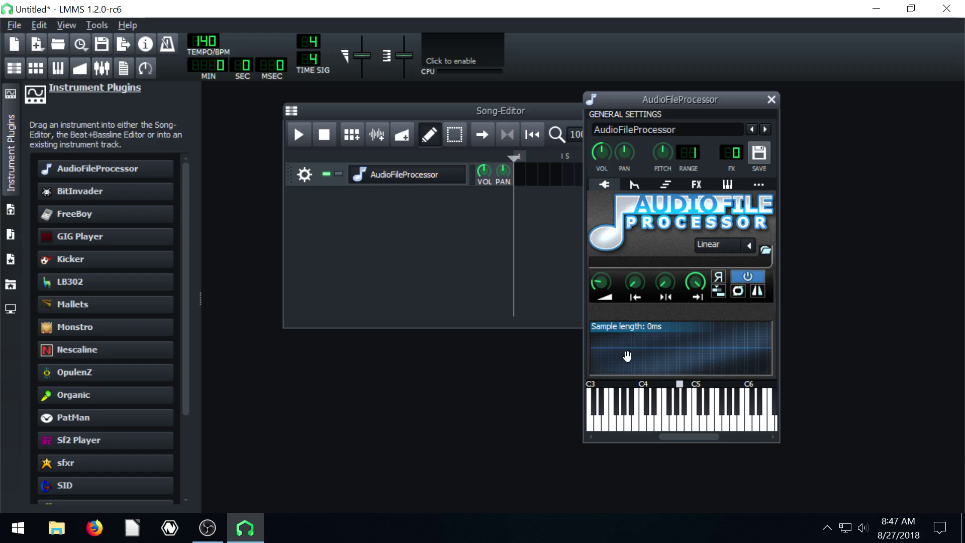
{"action": "left_click", "coordinate": [604, 420]}
{"action": "left_click", "coordinate": [603, 420]}
{"action": "left_click", "coordinate": [646, 425]}
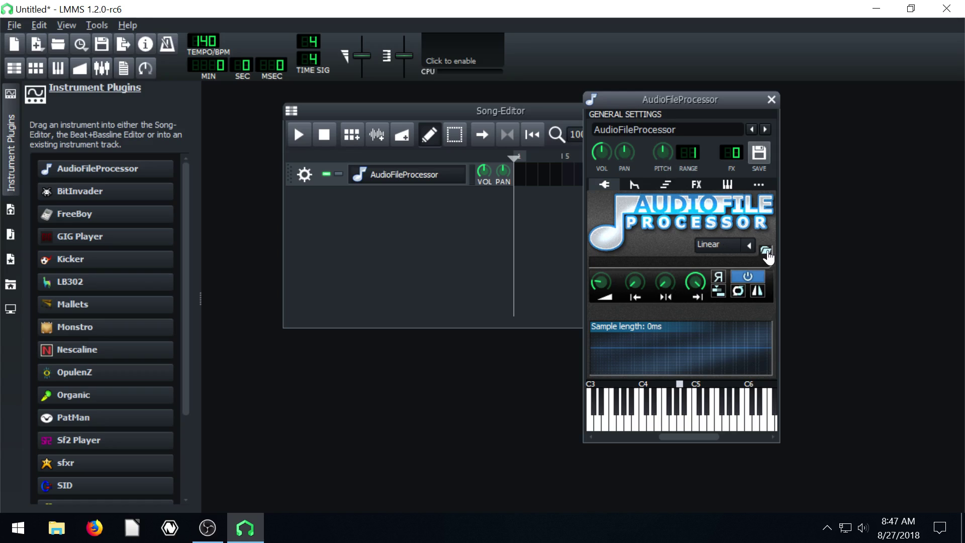
Step: Load hello.wav from the Desktop into the AudioFileProcessor instrument
{"action": "left_click", "coordinate": [765, 251]}
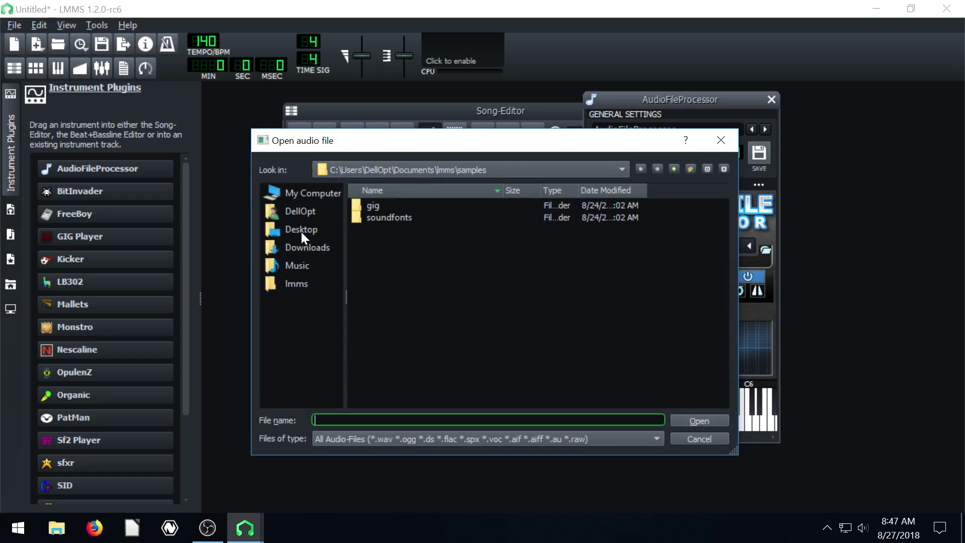
{"action": "left_click", "coordinate": [302, 232]}
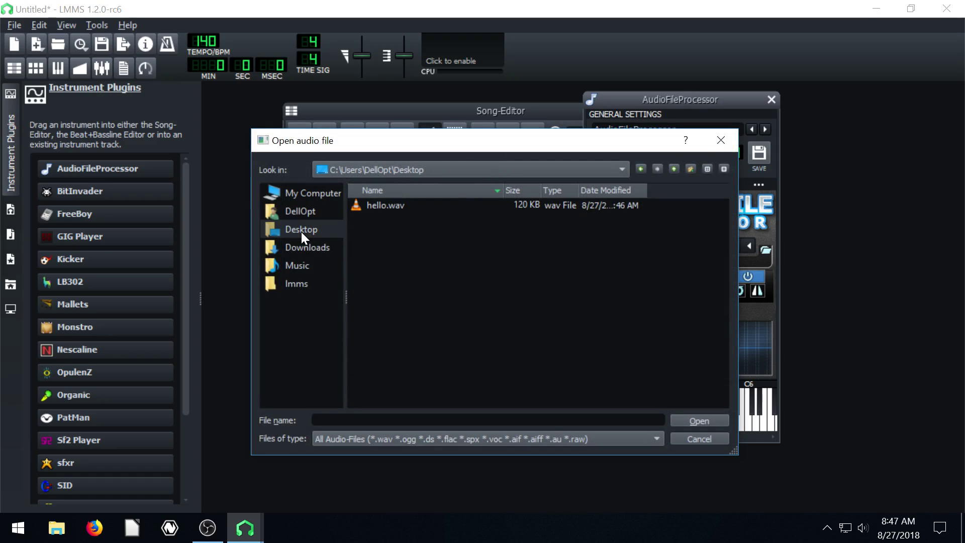
{"action": "left_click", "coordinate": [384, 205]}
{"action": "left_click", "coordinate": [700, 421]}
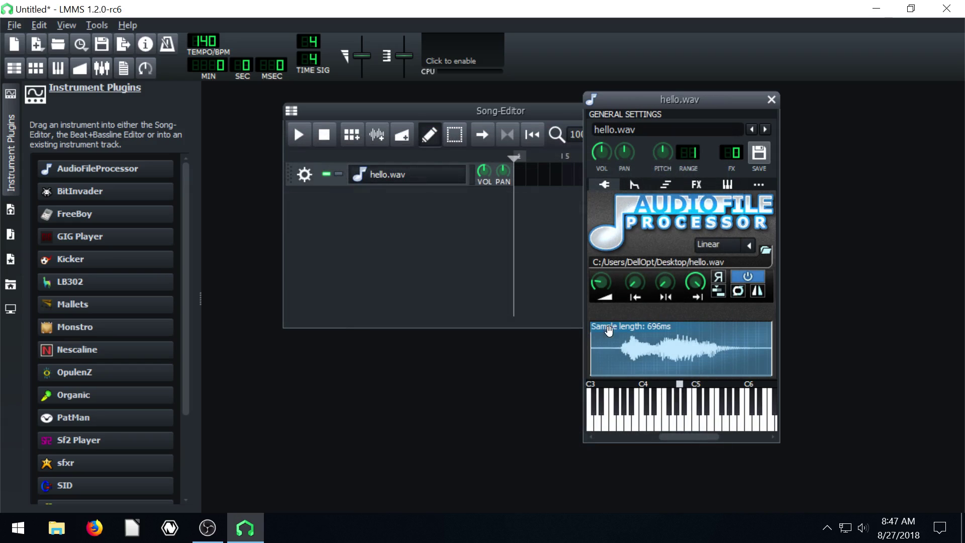
{"action": "left_click_drag", "start_coordinate": [670, 95], "coordinate": [706, 97]}
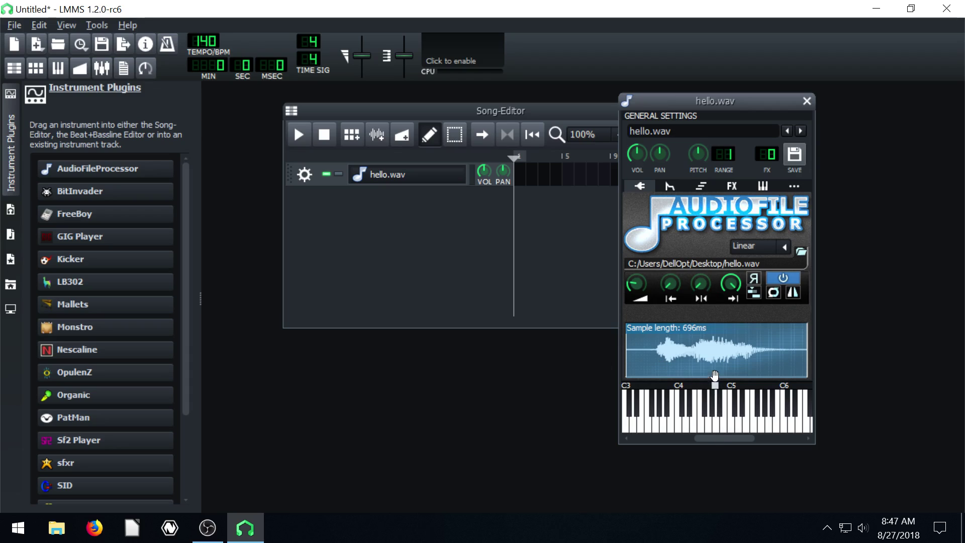
Step: Audition the hello.wav sample on various piano keys, including C4 and notes around C5
{"action": "left_click", "coordinate": [716, 423]}
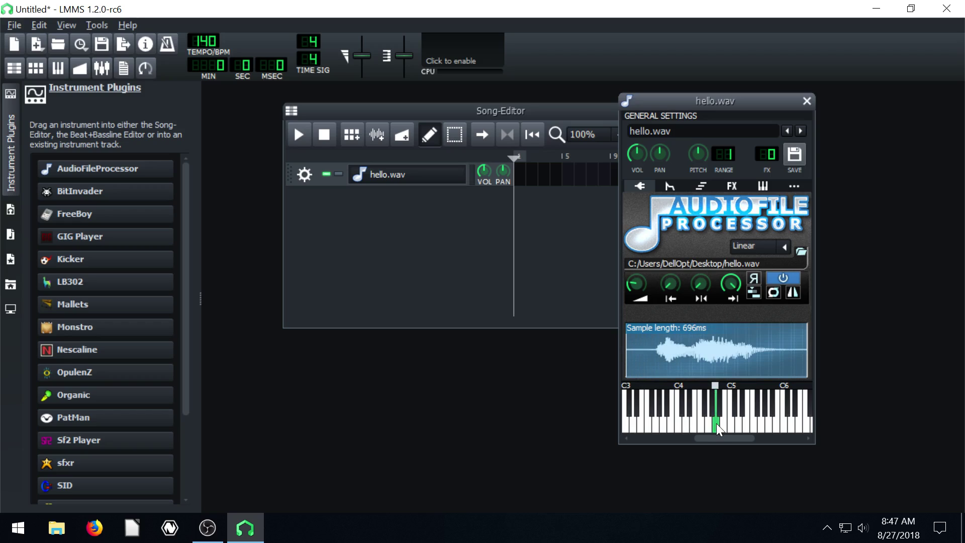
{"action": "left_click", "coordinate": [716, 423]}
{"action": "left_click", "coordinate": [716, 423]}
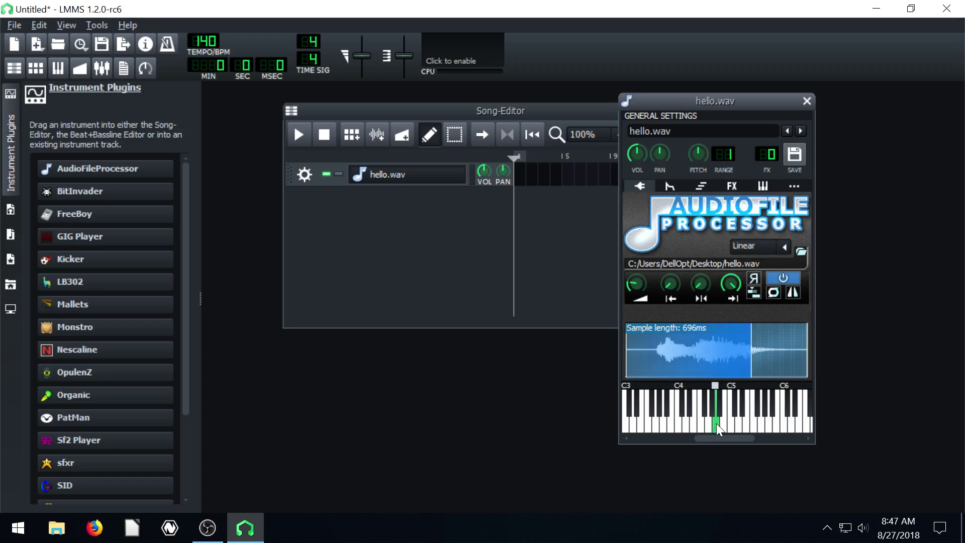
{"action": "left_click", "coordinate": [754, 424]}
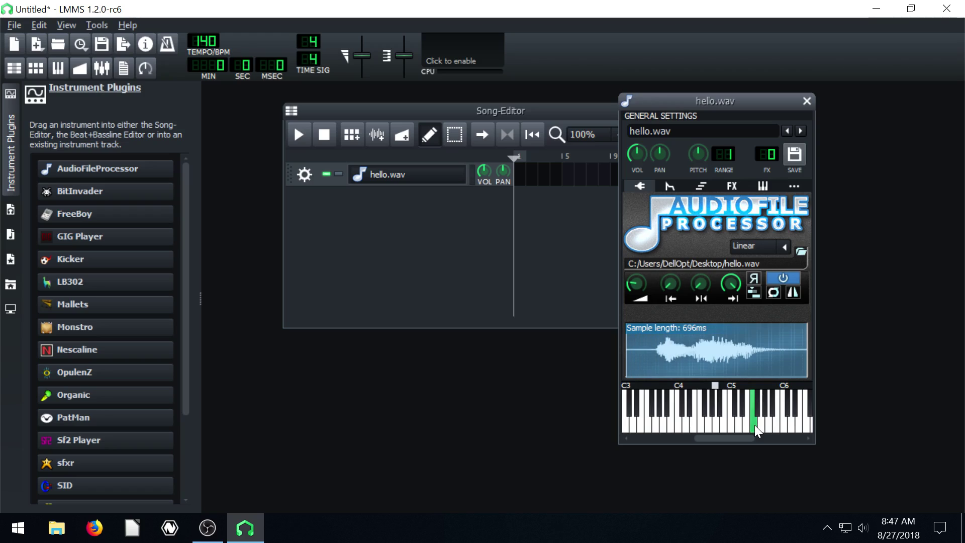
{"action": "left_click", "coordinate": [676, 424]}
{"action": "left_click", "coordinate": [677, 424]}
{"action": "left_click", "coordinate": [719, 430]}
{"action": "left_click", "coordinate": [725, 428]}
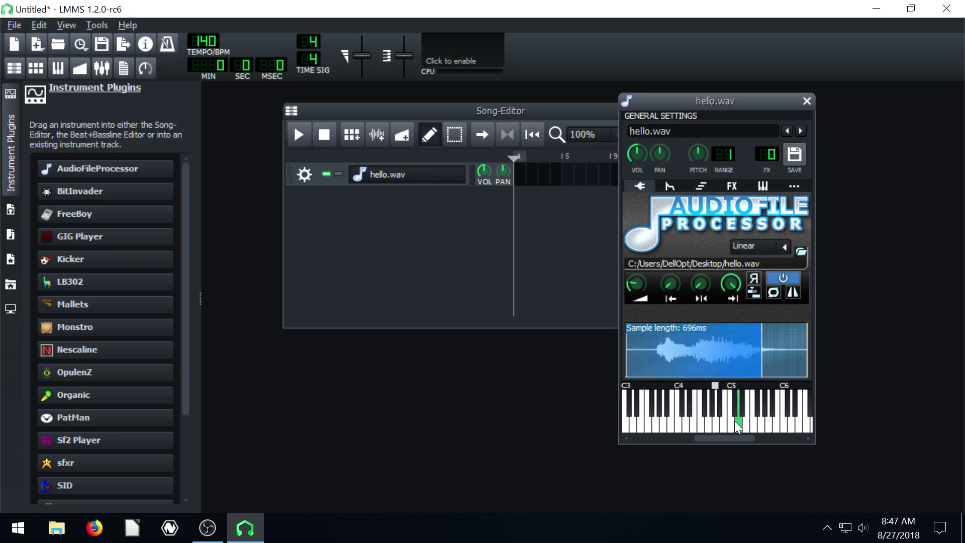
{"action": "left_click", "coordinate": [750, 428]}
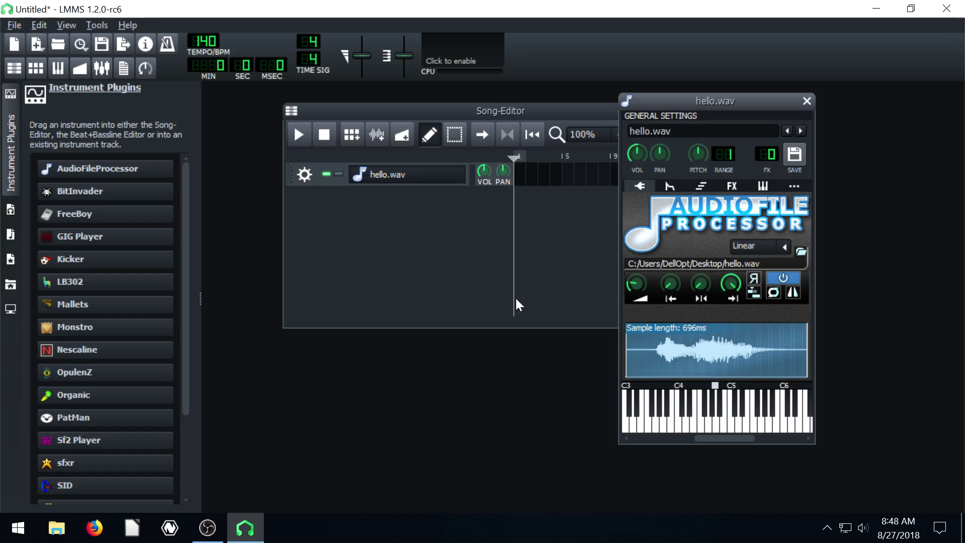
{"action": "left_click", "coordinate": [800, 424]}
{"action": "left_click", "coordinate": [795, 424]}
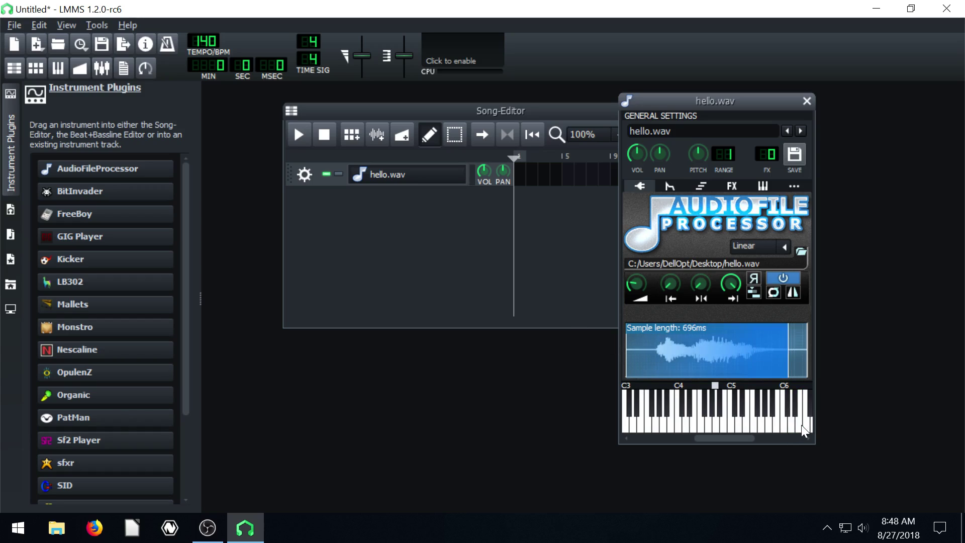
{"action": "left_click", "coordinate": [800, 425]}
{"action": "left_click", "coordinate": [801, 424]}
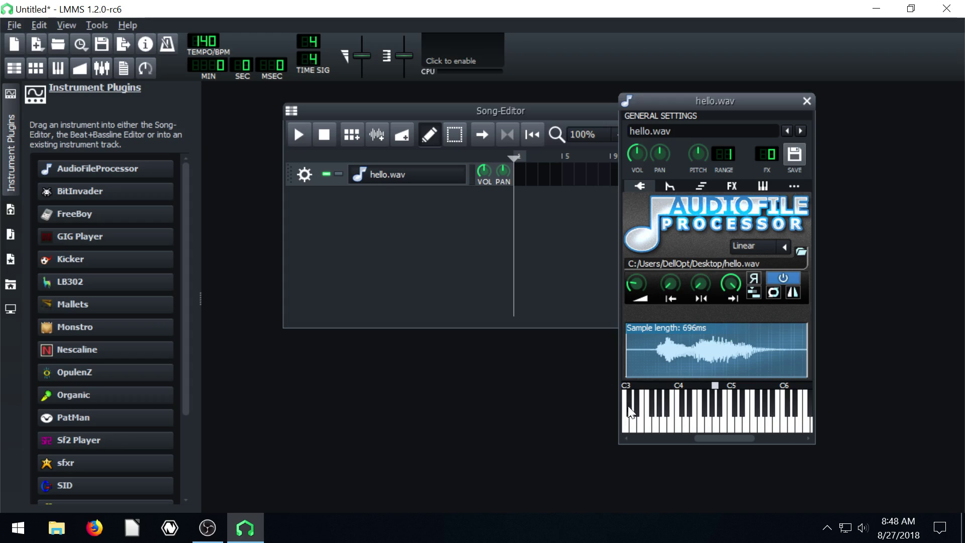
Step: Close the instrument window and draw a short note pattern for hello.wav at bar 1 in the Piano-Roll
{"action": "left_click", "coordinate": [806, 101]}
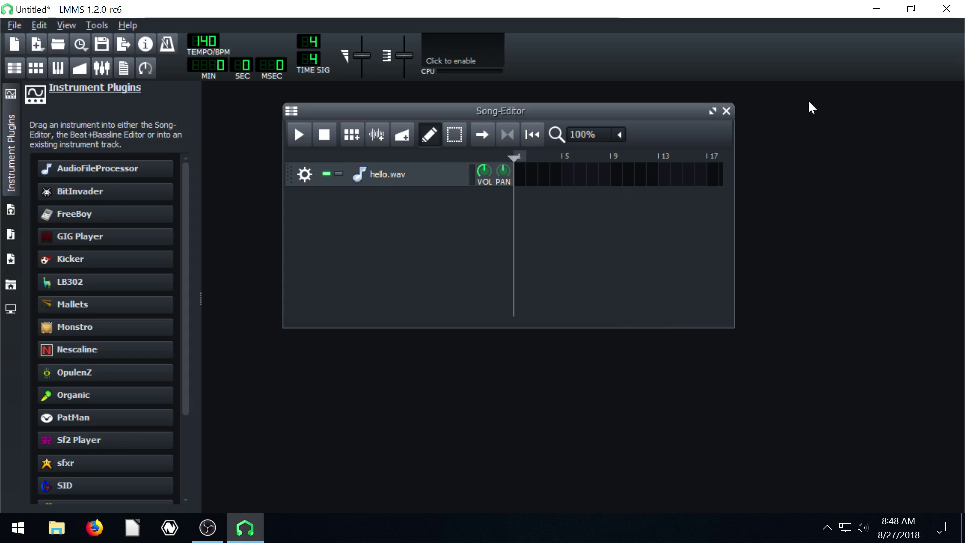
{"action": "double_click", "coordinate": [518, 176]}
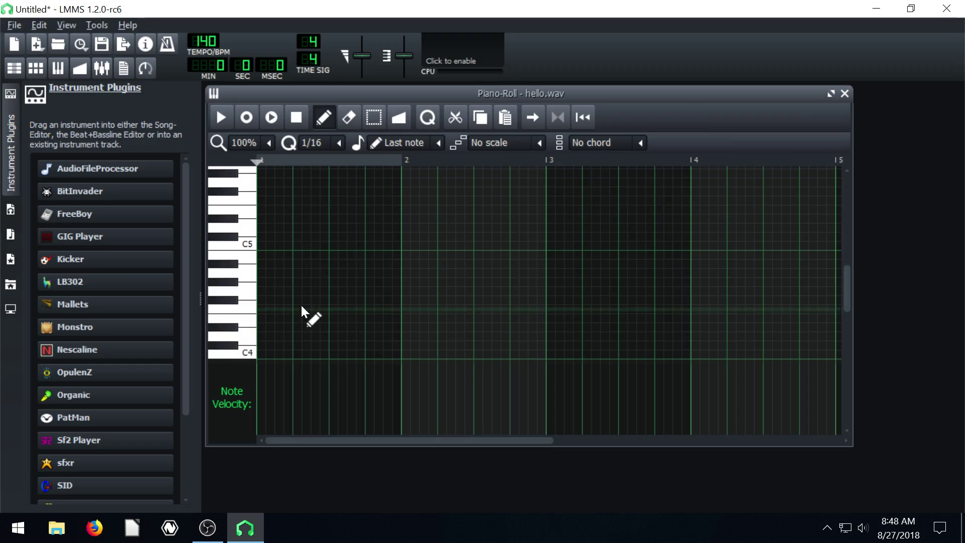
{"action": "left_click", "coordinate": [277, 309]}
{"action": "left_click", "coordinate": [317, 229]}
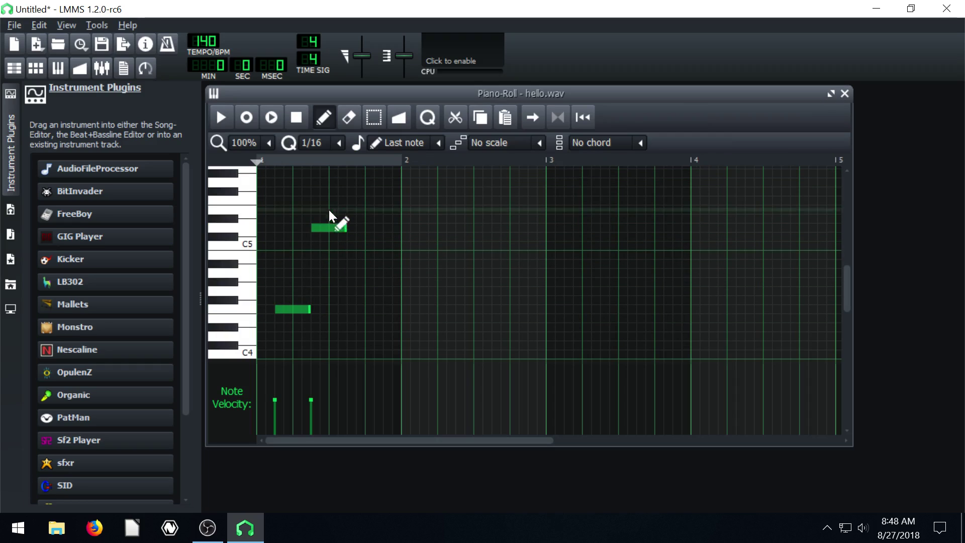
{"action": "left_click", "coordinate": [342, 200]}
{"action": "left_click", "coordinate": [293, 192]}
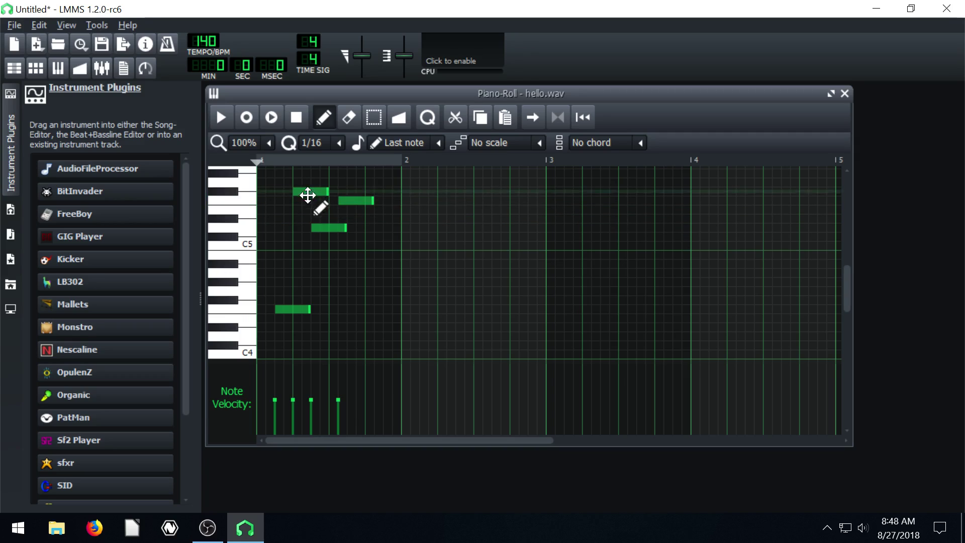
{"action": "scroll", "coordinate": [322, 221], "scroll_direction": "up", "scroll_amount": 4}
{"action": "left_click", "coordinate": [347, 219]}
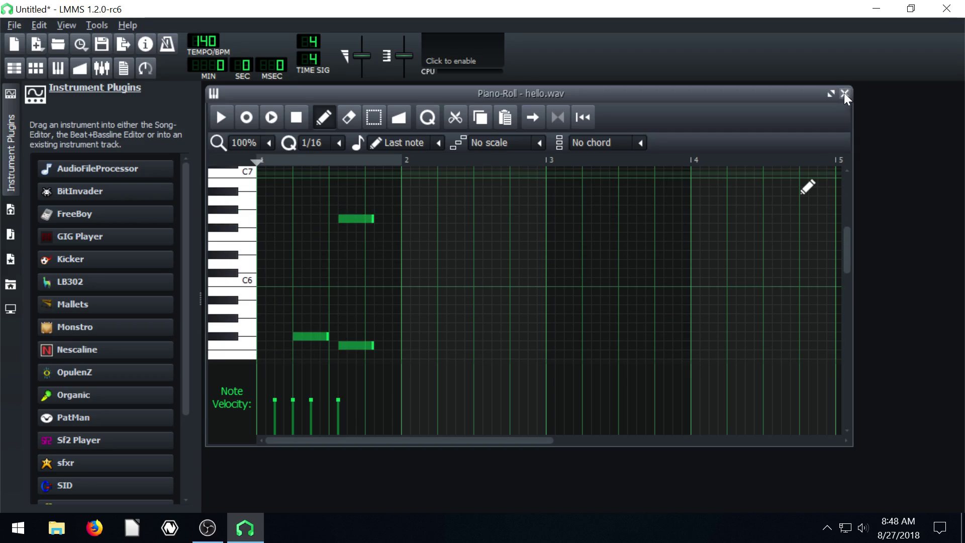
{"action": "left_click", "coordinate": [844, 94]}
Step: Open the My Samples browser and expand the factory instruments folder
{"action": "left_click_drag", "start_coordinate": [420, 110], "coordinate": [441, 110]}
{"action": "left_click", "coordinate": [10, 234]}
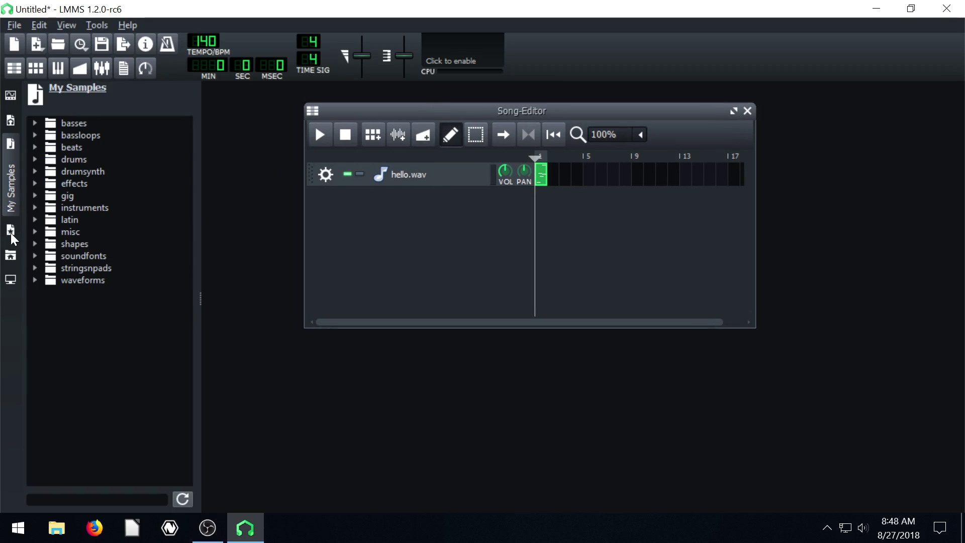
{"action": "left_click", "coordinate": [33, 207]}
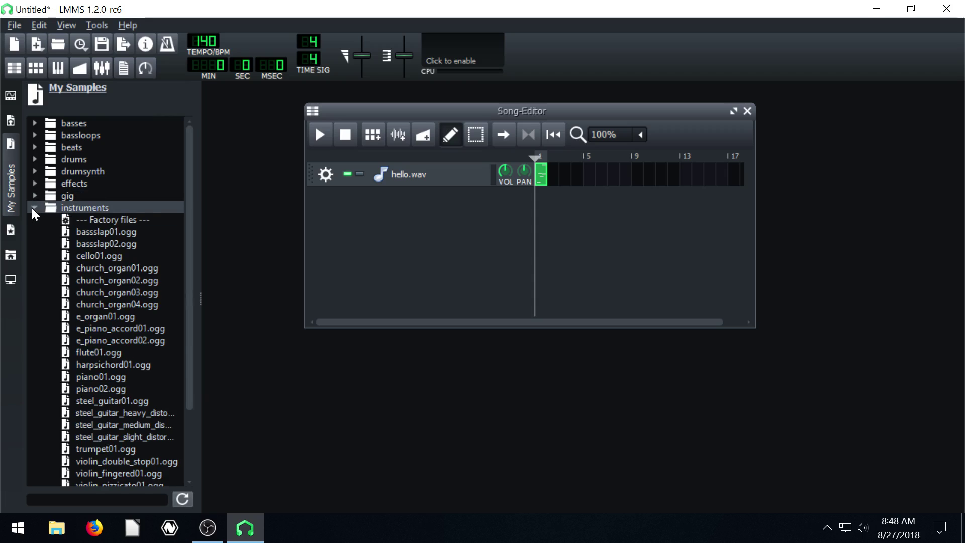
{"action": "scroll", "coordinate": [125, 248], "scroll_direction": "down", "scroll_amount": 3}
{"action": "scroll", "coordinate": [129, 354], "scroll_direction": "up", "scroll_amount": 2}
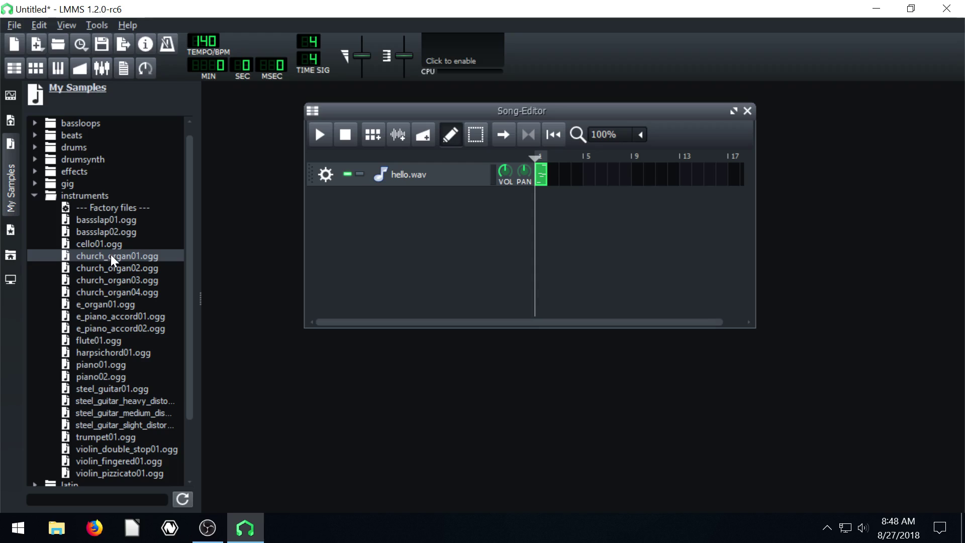
Step: Preview cello01.ogg, bassslap02.ogg and e_organ01.ogg, then pick piano01.ogg
{"action": "left_click", "coordinate": [88, 244]}
{"action": "left_click", "coordinate": [87, 233]}
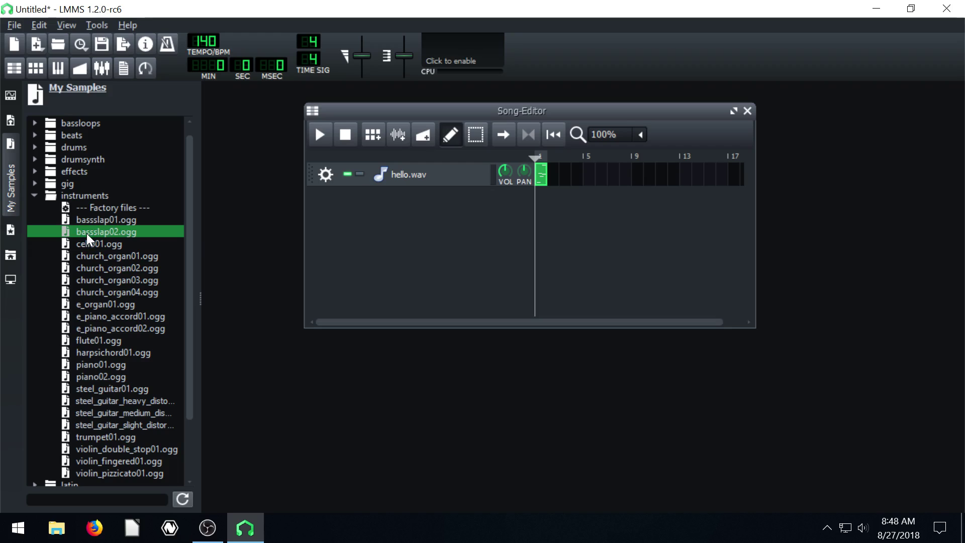
{"action": "left_click", "coordinate": [93, 304]}
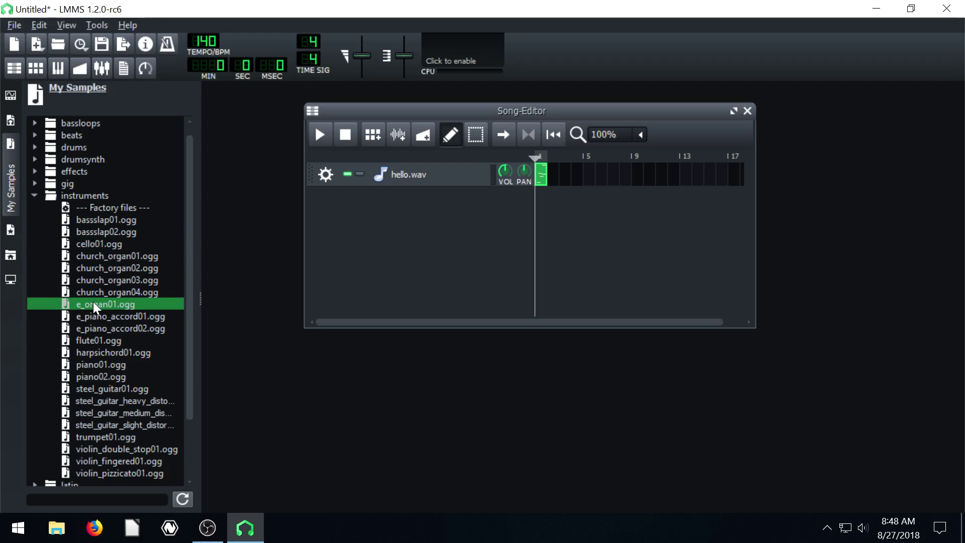
{"action": "left_click", "coordinate": [94, 365]}
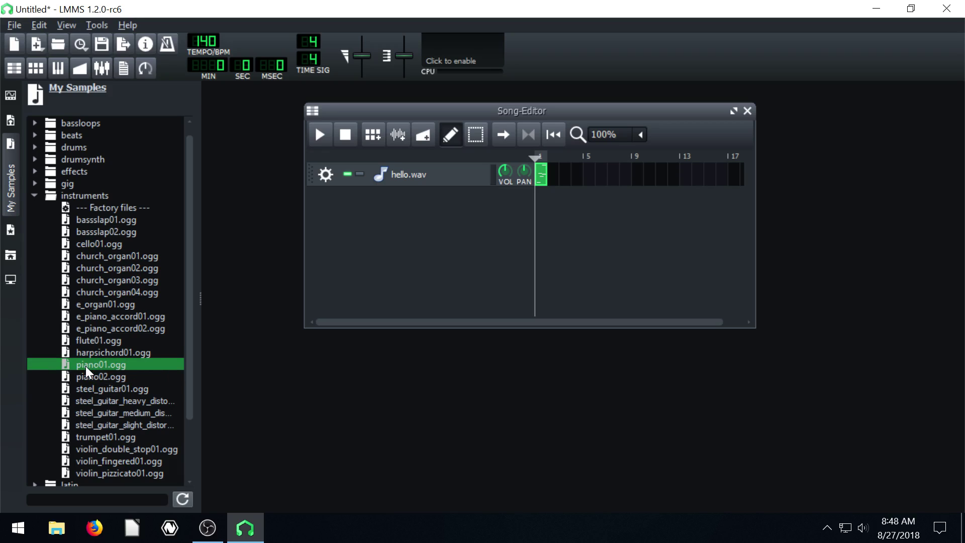
Step: Add piano01.ogg as a new track and open its AudioFileProcessor settings
{"action": "left_click_drag", "start_coordinate": [81, 366], "coordinate": [377, 246]}
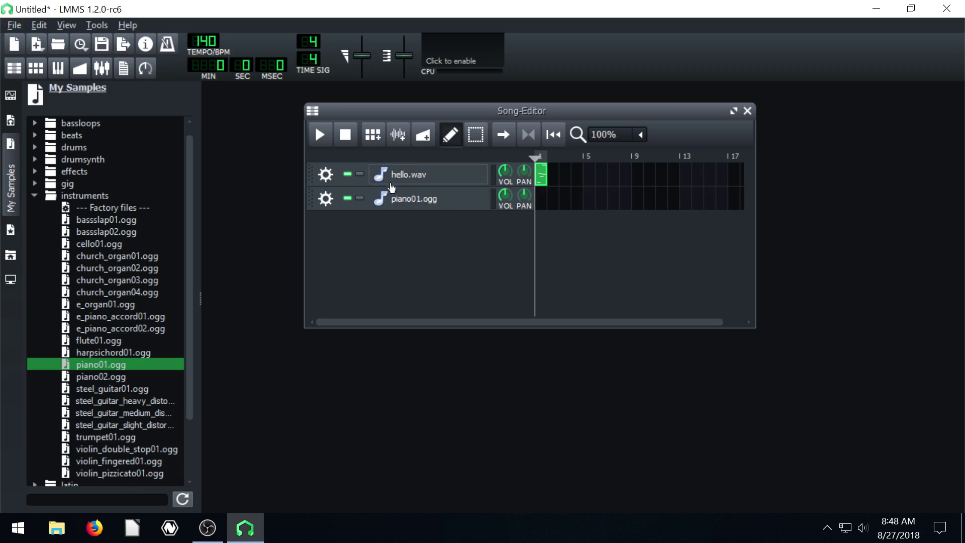
{"action": "left_click", "coordinate": [12, 98]}
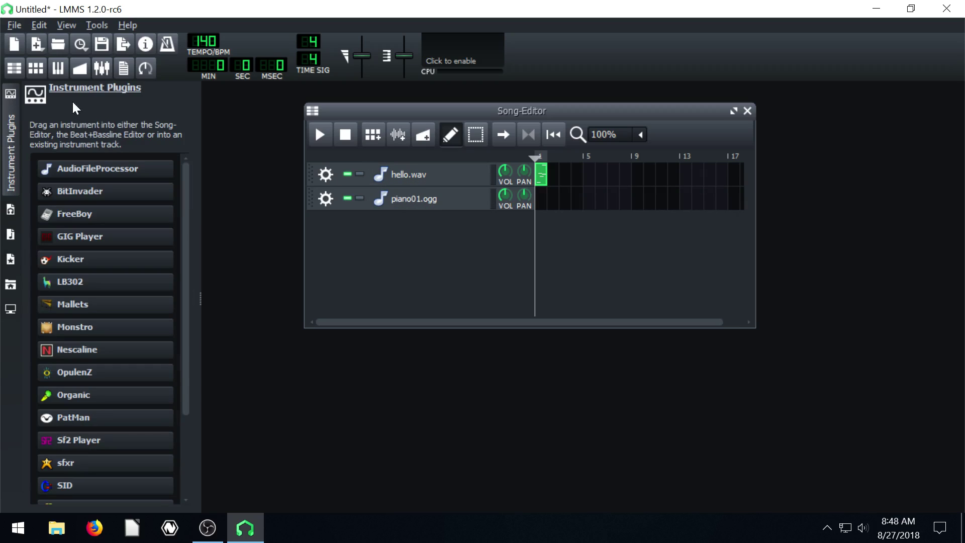
{"action": "mouse_move", "coordinate": [83, 183]}
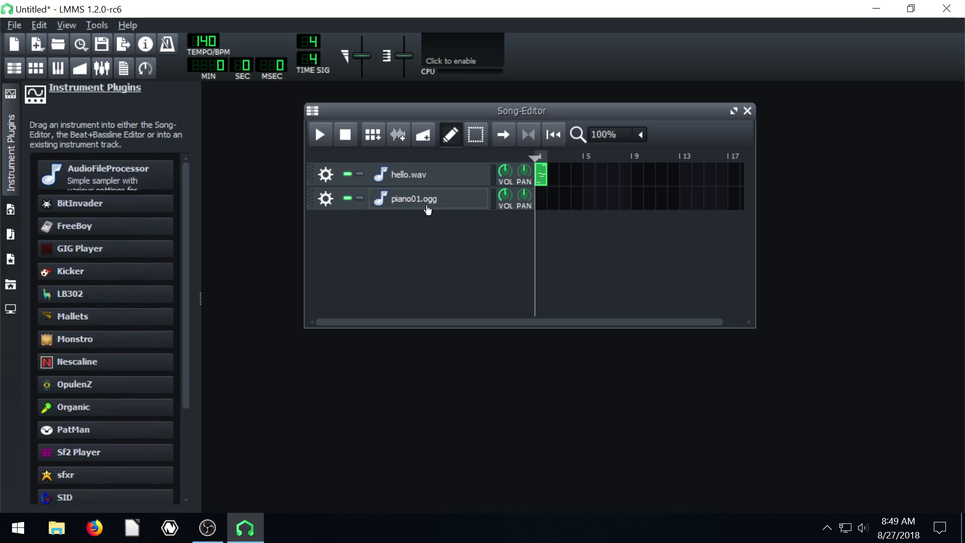
{"action": "left_click", "coordinate": [405, 201]}
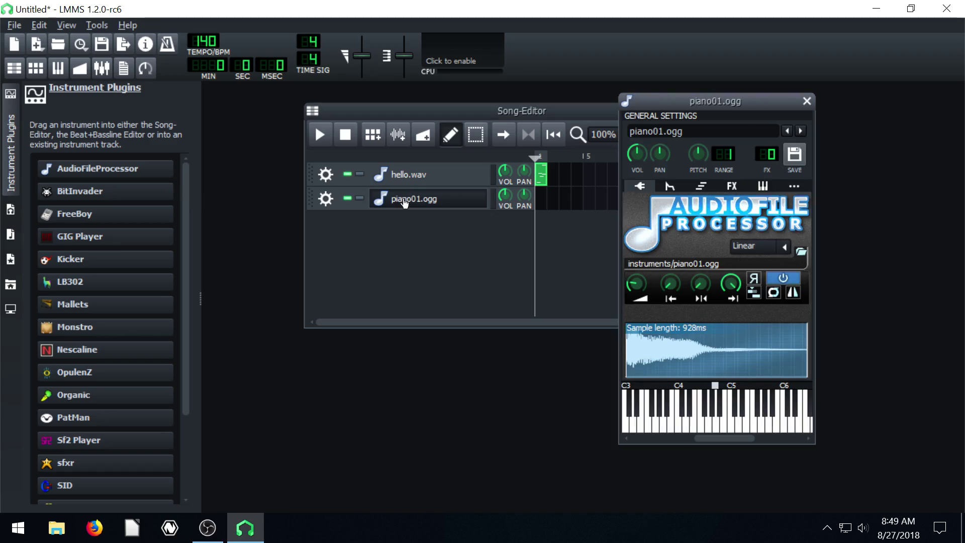
Step: Audition the 928ms piano01.ogg sample on several neighbouring and lower keys
{"action": "left_click", "coordinate": [716, 426]}
{"action": "left_click", "coordinate": [716, 426]}
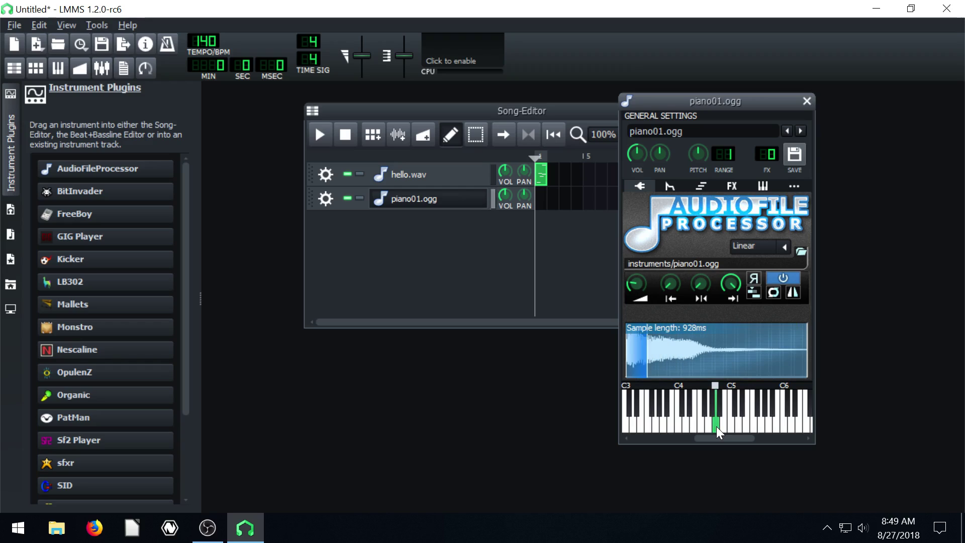
{"action": "left_click", "coordinate": [754, 423]}
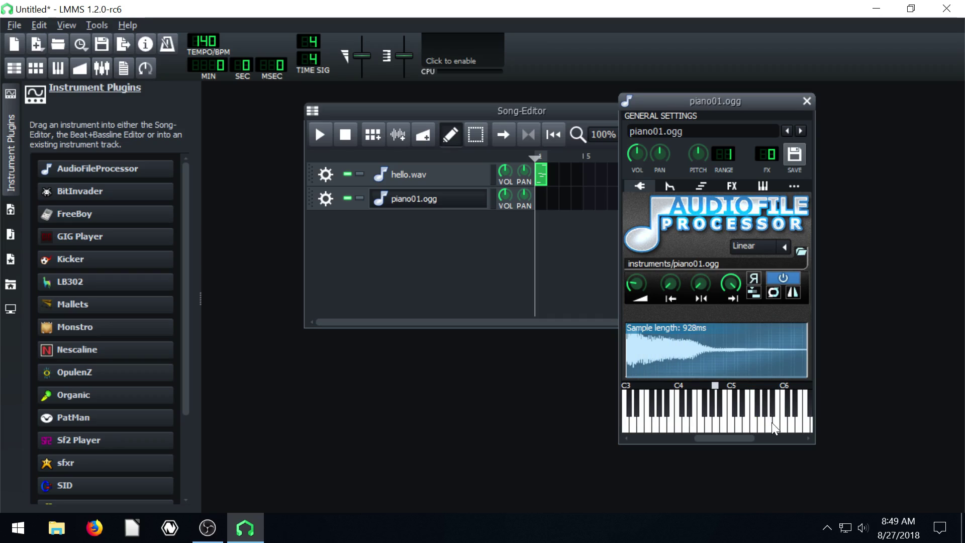
{"action": "left_click", "coordinate": [772, 424]}
{"action": "left_click", "coordinate": [783, 423]}
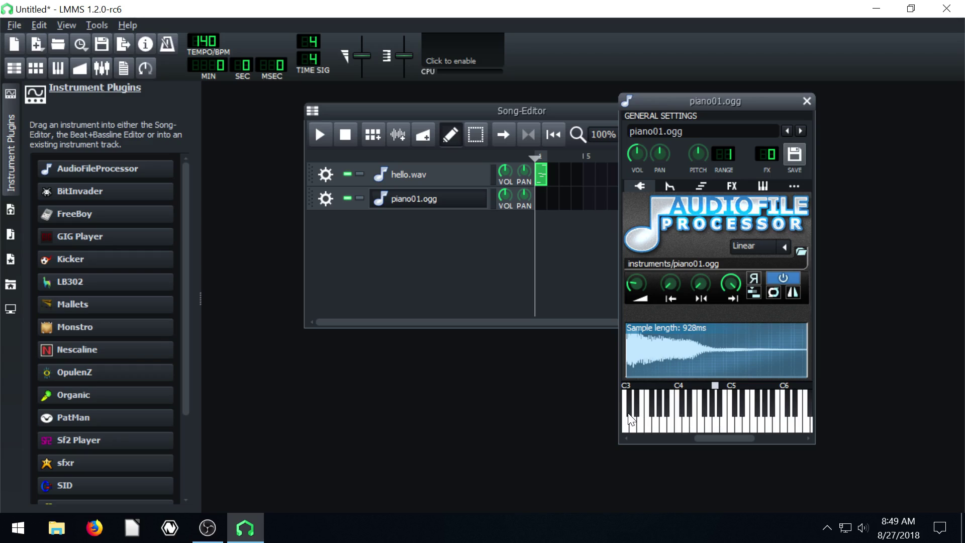
{"action": "left_click", "coordinate": [691, 424]}
{"action": "left_click", "coordinate": [674, 423]}
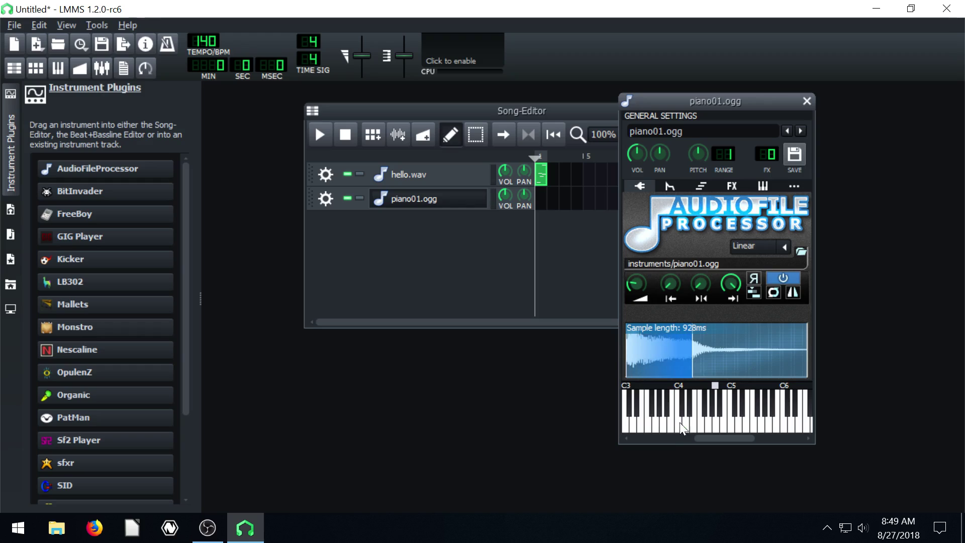
Step: Play the piano sample around C4 and C5 and move its window down-right
{"action": "left_click", "coordinate": [715, 424]}
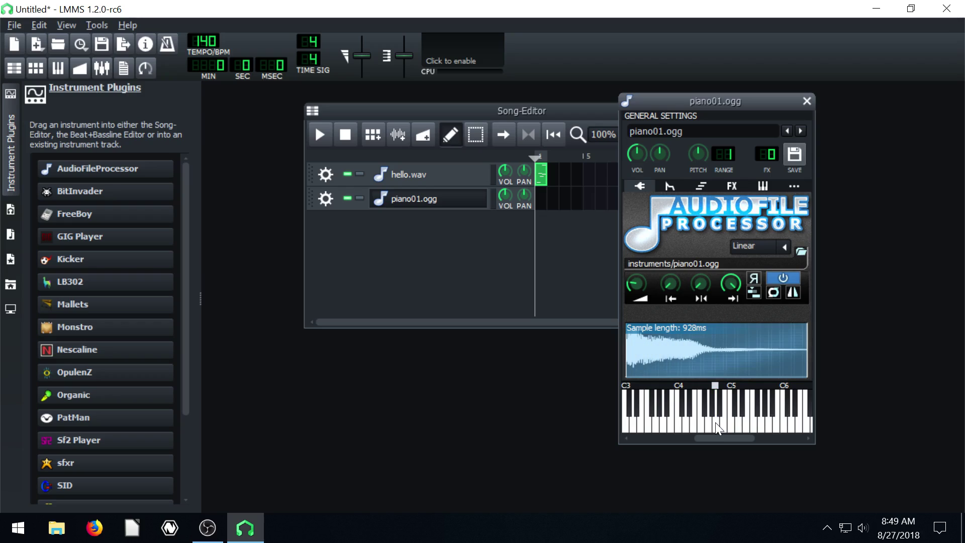
{"action": "left_click", "coordinate": [729, 427]}
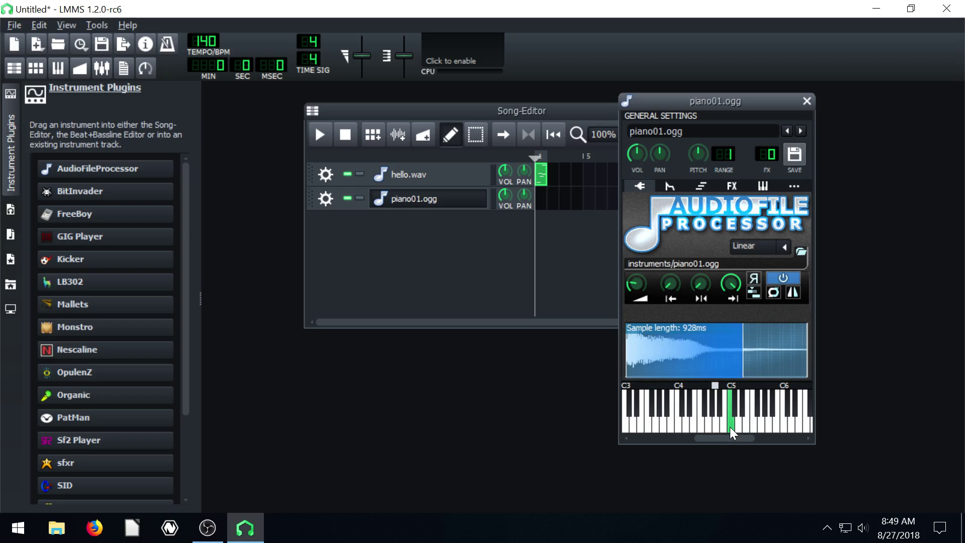
{"action": "left_click_drag", "start_coordinate": [730, 427], "coordinate": [744, 427]}
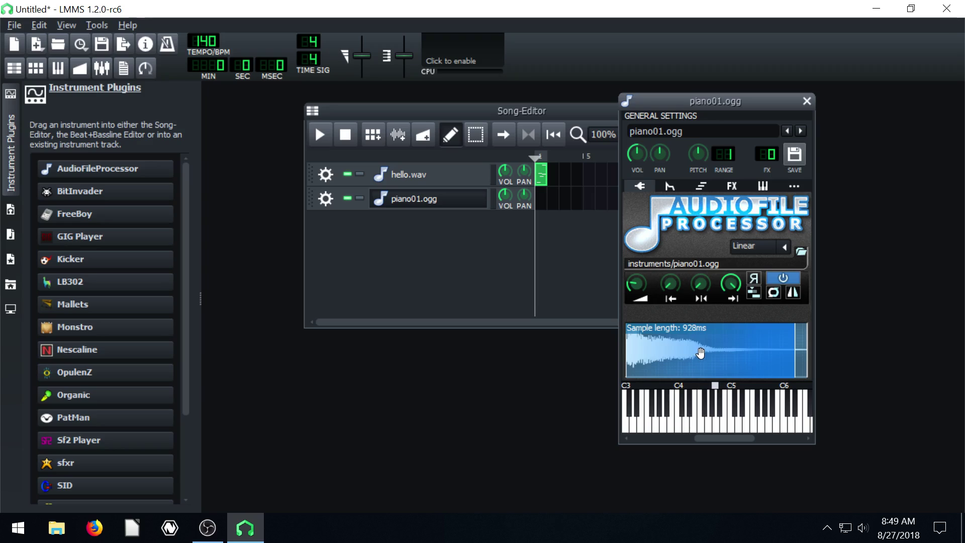
{"action": "left_click", "coordinate": [679, 424]}
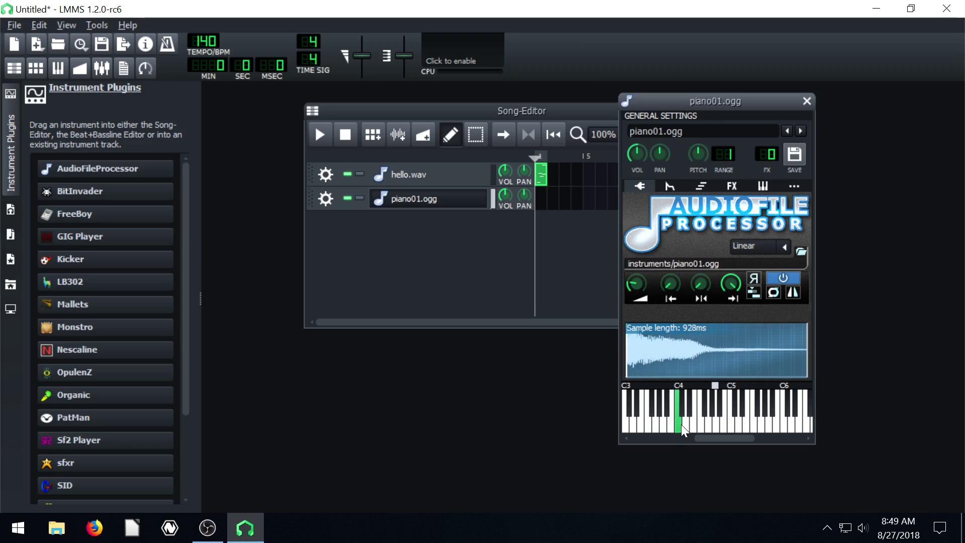
{"action": "left_click_drag", "start_coordinate": [743, 425], "coordinate": [735, 425]}
{"action": "left_click", "coordinate": [746, 425]}
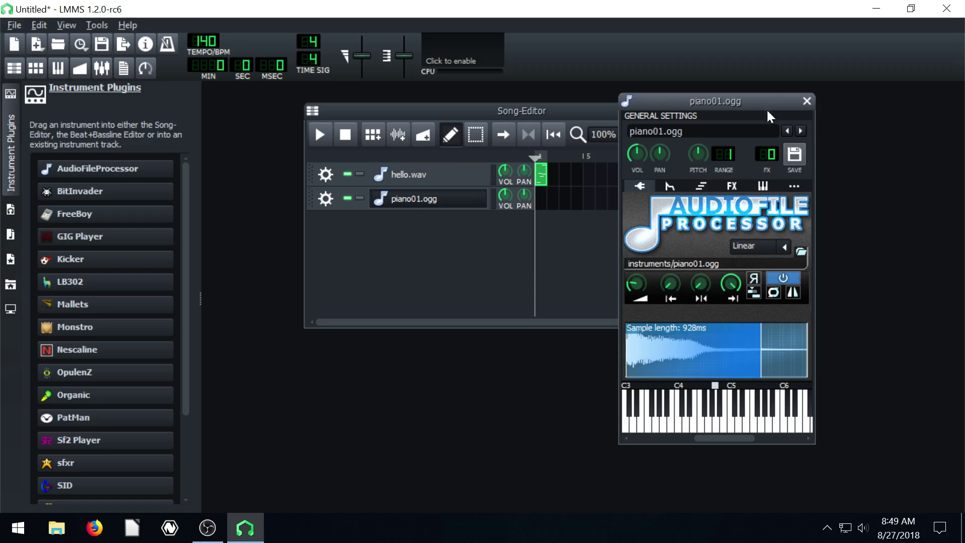
{"action": "left_click_drag", "start_coordinate": [764, 101], "coordinate": [831, 119]}
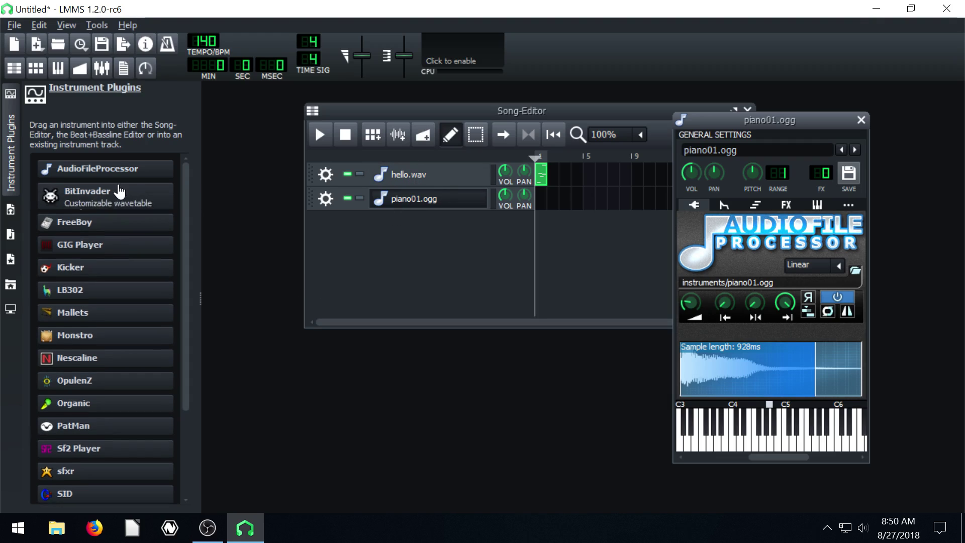
Step: Close the piano01.ogg settings and place hello.wav's instrument window on the right side
{"action": "left_click", "coordinate": [409, 176]}
{"action": "left_click", "coordinate": [387, 172]}
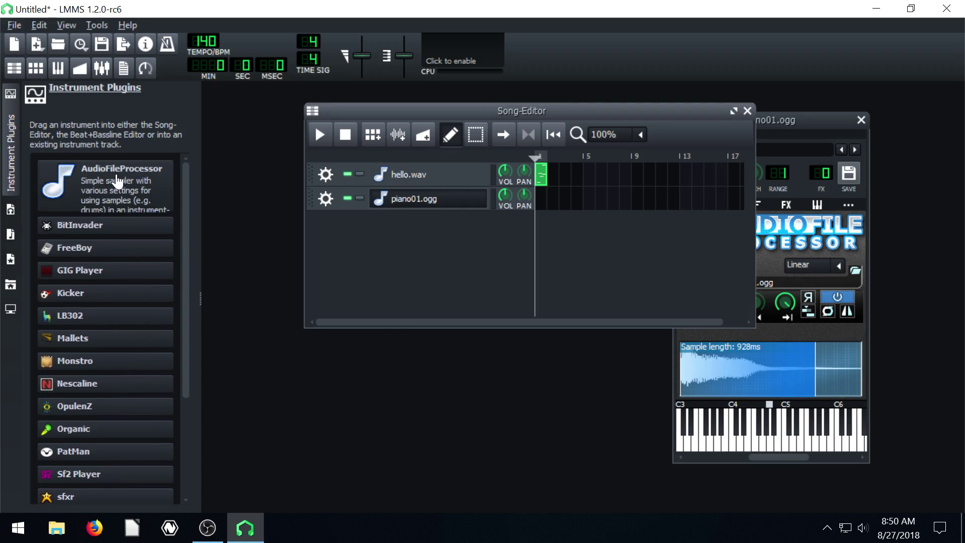
{"action": "left_click", "coordinate": [790, 122]}
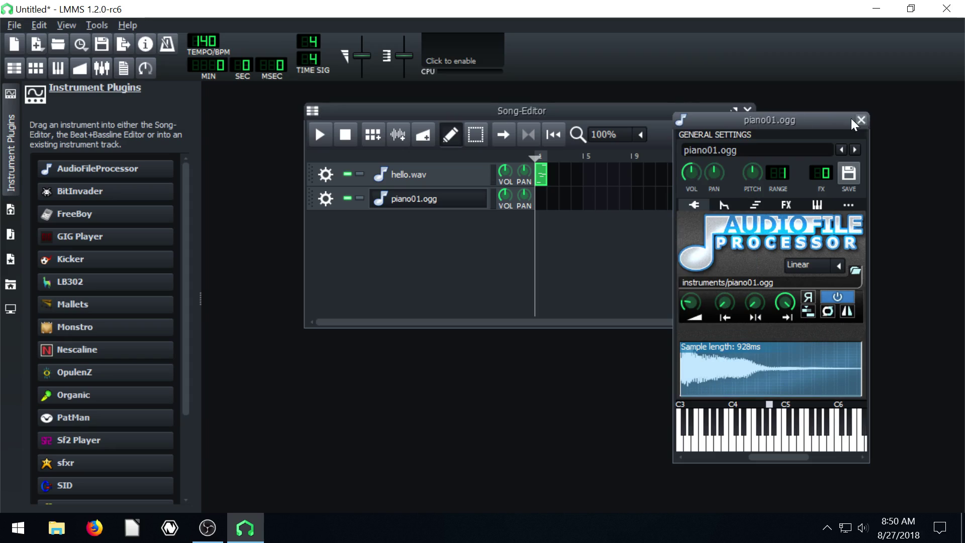
{"action": "left_click", "coordinate": [860, 119]}
{"action": "left_click", "coordinate": [414, 175]}
{"action": "left_click_drag", "start_coordinate": [288, 170], "coordinate": [719, 128]}
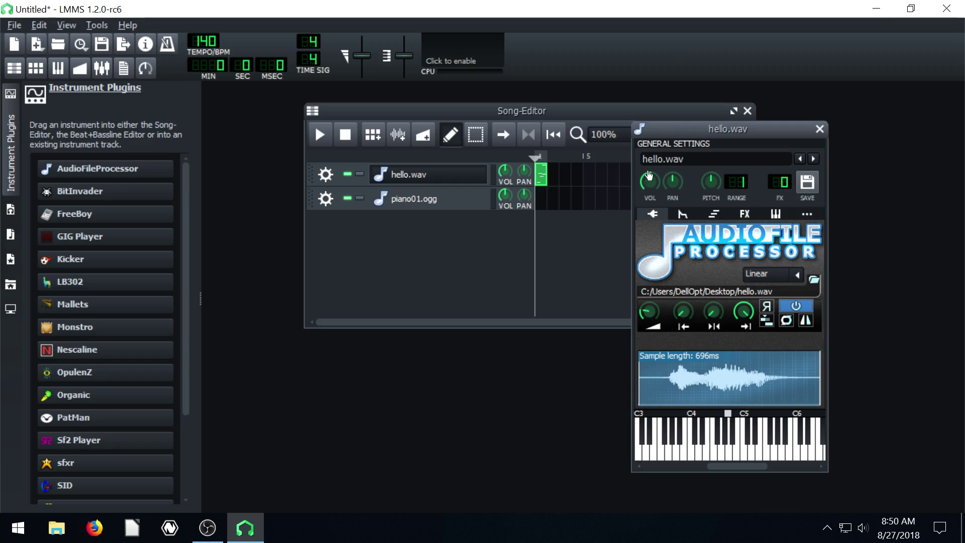
Step: Set hello.wav's volume to about 103% and raise its pitch by 33 cents
{"action": "left_click", "coordinate": [725, 445]}
{"action": "left_click_drag", "start_coordinate": [652, 184], "coordinate": [652, 183]}
{"action": "left_click", "coordinate": [734, 451]}
{"action": "left_click", "coordinate": [726, 452]}
{"action": "mouse_move", "coordinate": [649, 182]}
{"action": "left_mouse_down"}
{"action": "mouse_move", "coordinate": [650, 171]}
{"action": "mouse_move", "coordinate": [650, 181]}
{"action": "left_mouse_up"}
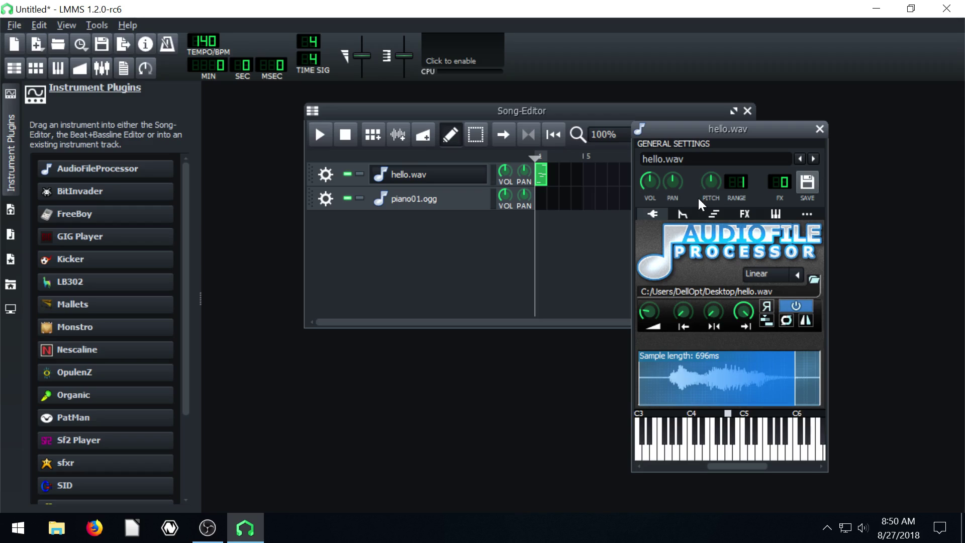
{"action": "mouse_move", "coordinate": [710, 182]}
{"action": "left_mouse_down"}
{"action": "mouse_move", "coordinate": [710, 171]}
{"action": "mouse_move", "coordinate": [711, 181]}
{"action": "left_mouse_up"}
{"action": "left_click", "coordinate": [727, 449]}
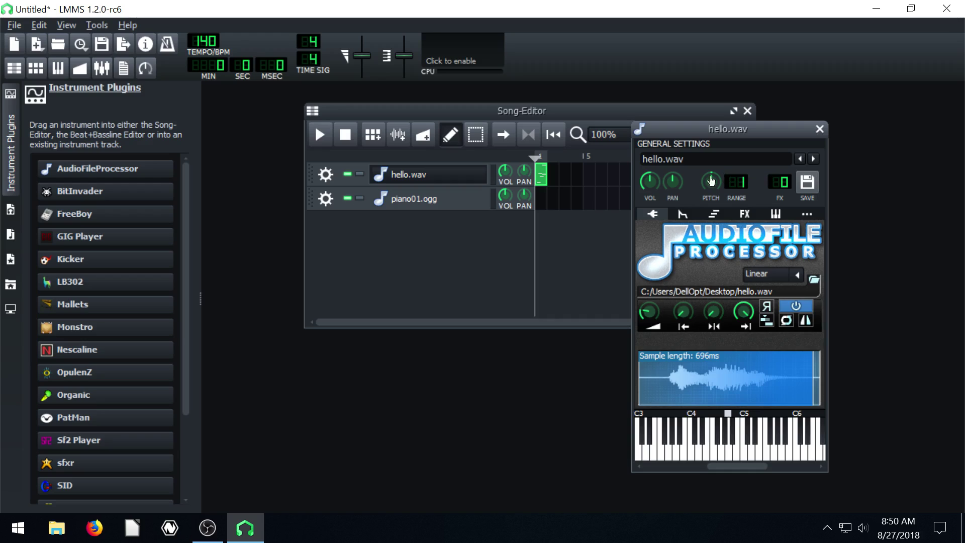
{"action": "left_click", "coordinate": [680, 214]}
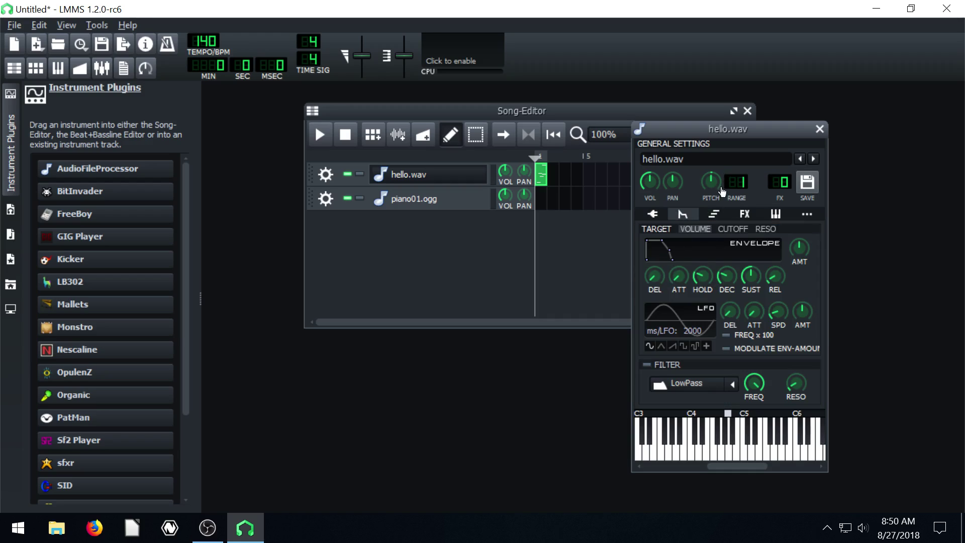
{"action": "left_click", "coordinate": [713, 215]}
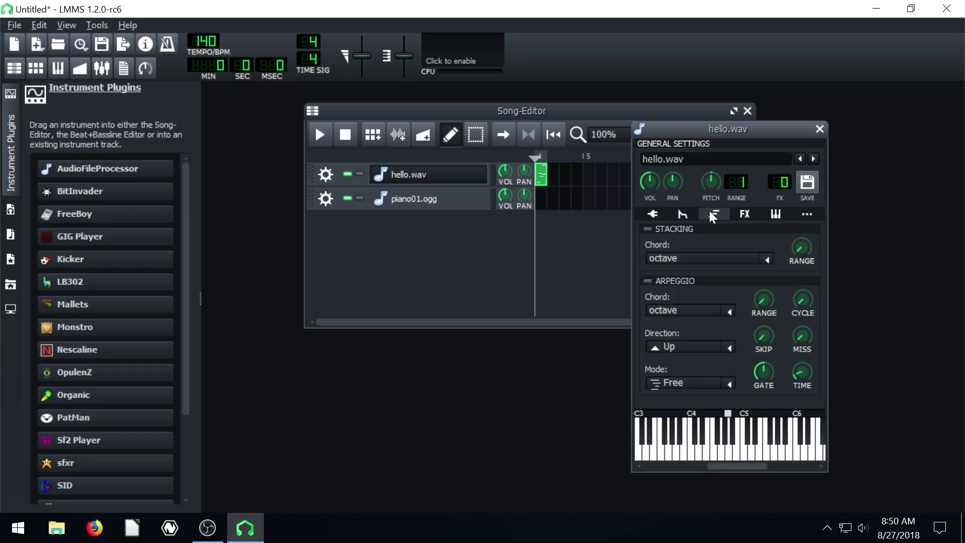
{"action": "left_click", "coordinate": [743, 213]}
{"action": "left_click", "coordinate": [653, 214]}
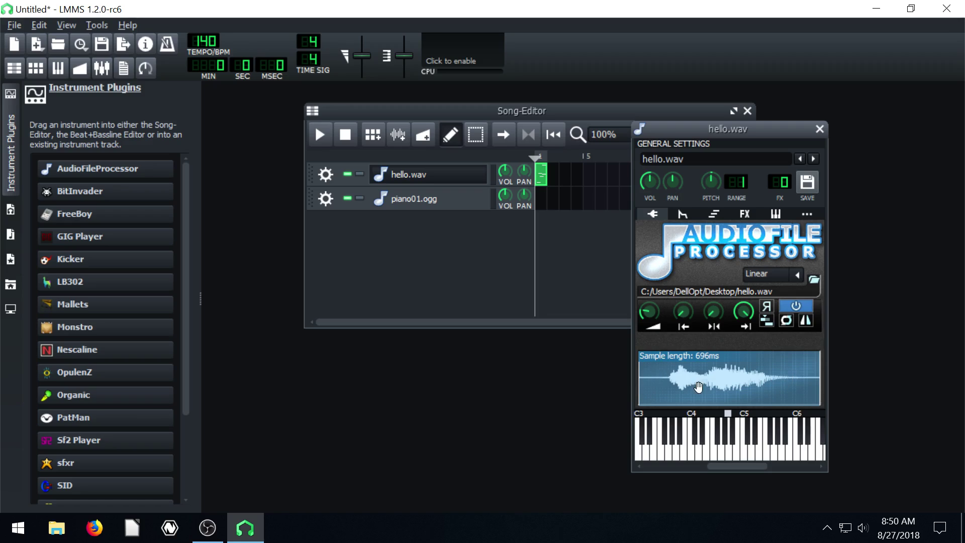
Step: Turn on continue-sample-playback across notes for hello.wav
{"action": "left_click", "coordinate": [767, 320]}
{"action": "left_click", "coordinate": [767, 321]}
{"action": "left_click", "coordinate": [766, 322]}
Step: Move hello.wav's start point later so the sample is 630ms, then audition it
{"action": "mouse_move", "coordinate": [679, 319]}
{"action": "left_mouse_down"}
{"action": "mouse_move", "coordinate": [701, 326]}
{"action": "mouse_move", "coordinate": [712, 299]}
{"action": "mouse_move", "coordinate": [712, 328]}
{"action": "left_mouse_up"}
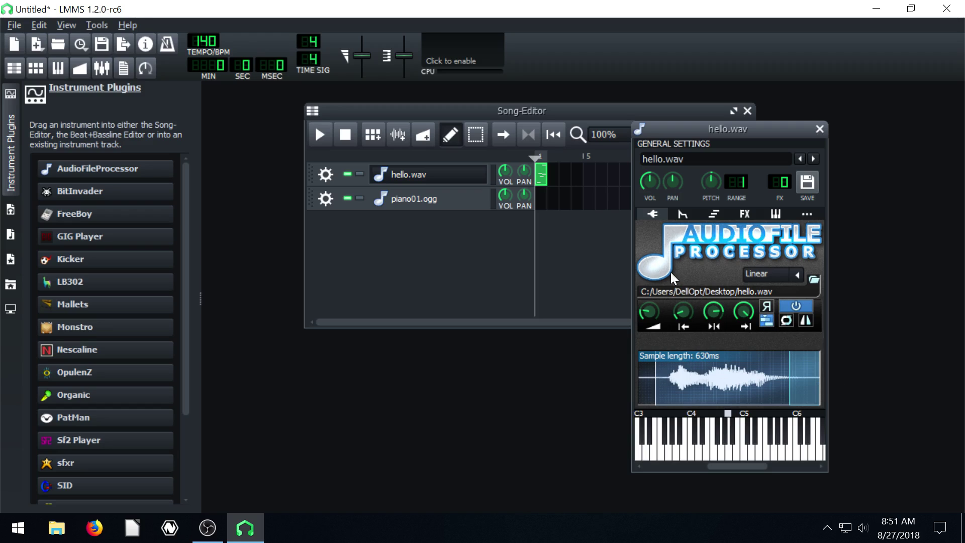
{"action": "left_click", "coordinate": [727, 454]}
{"action": "left_click", "coordinate": [723, 448]}
{"action": "left_click", "coordinate": [725, 448]}
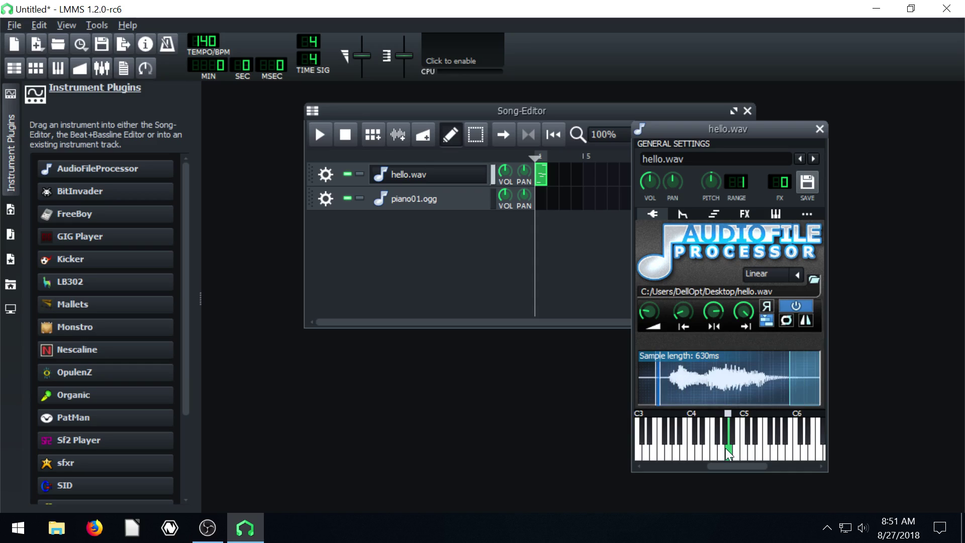
{"action": "left_click", "coordinate": [727, 448]}
Step: Reverse the hello.wav sample and listen to the result
{"action": "left_click", "coordinate": [766, 308]}
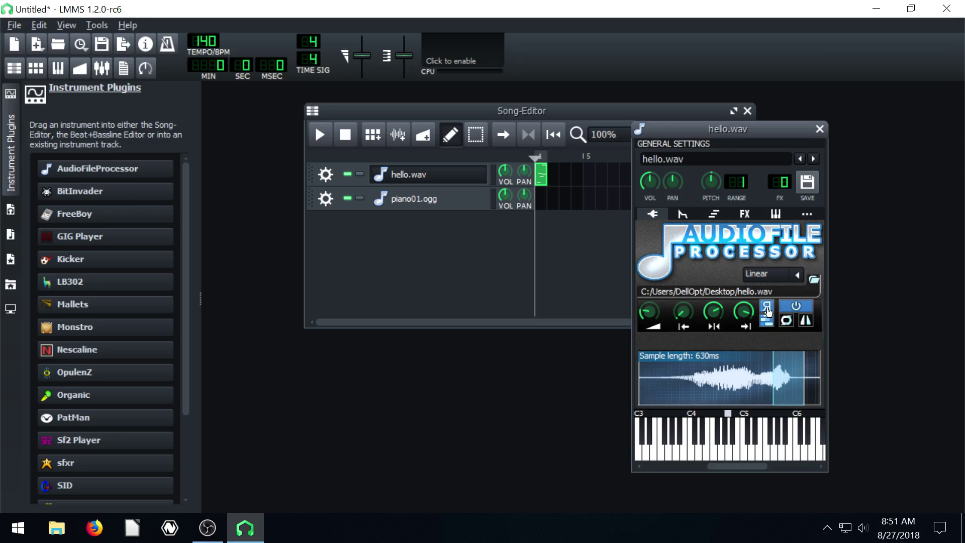
{"action": "left_click", "coordinate": [731, 448]}
{"action": "left_click", "coordinate": [731, 448]}
Step: Reverse the piano01.ogg sample in its instrument window and audition it
{"action": "left_click", "coordinate": [408, 202]}
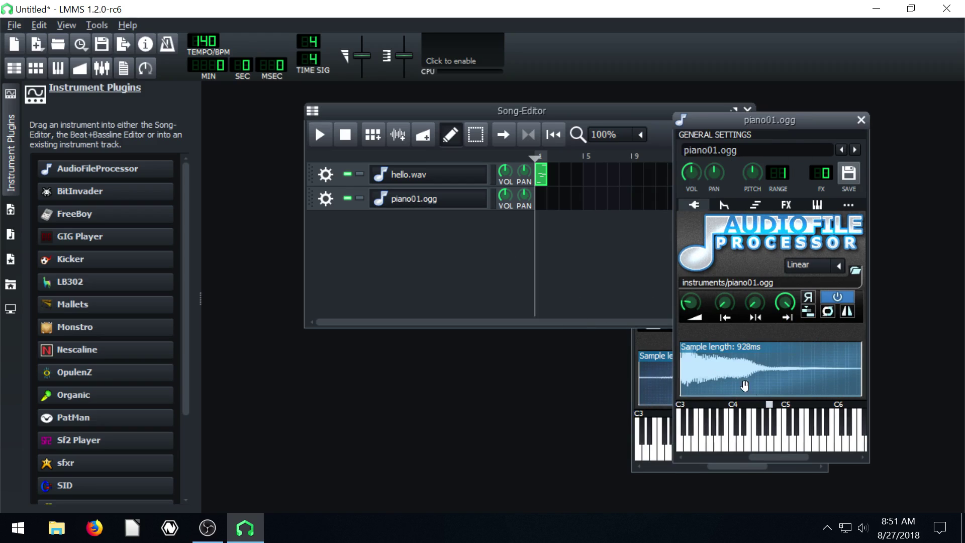
{"action": "left_click", "coordinate": [807, 297]}
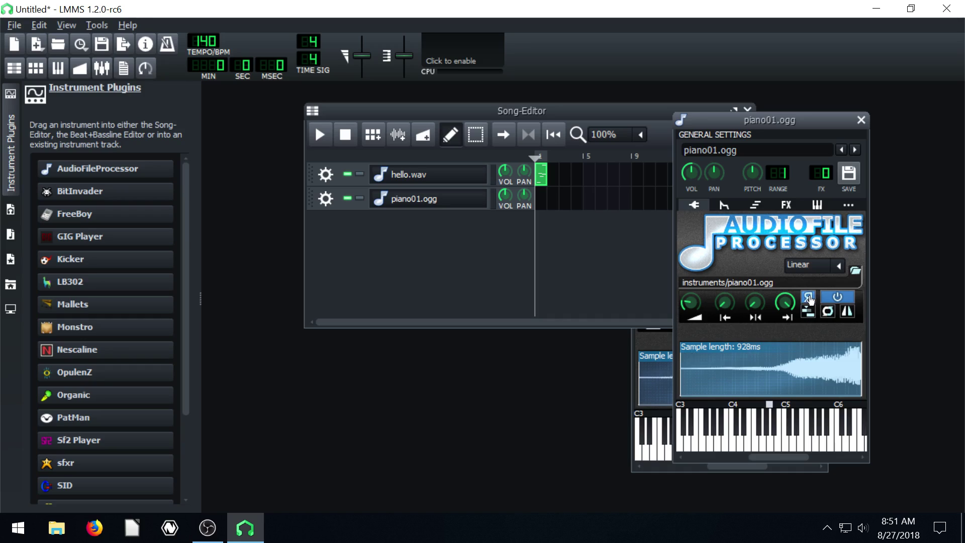
{"action": "left_click", "coordinate": [770, 440]}
{"action": "left_click", "coordinate": [771, 440]}
{"action": "left_click", "coordinate": [770, 438]}
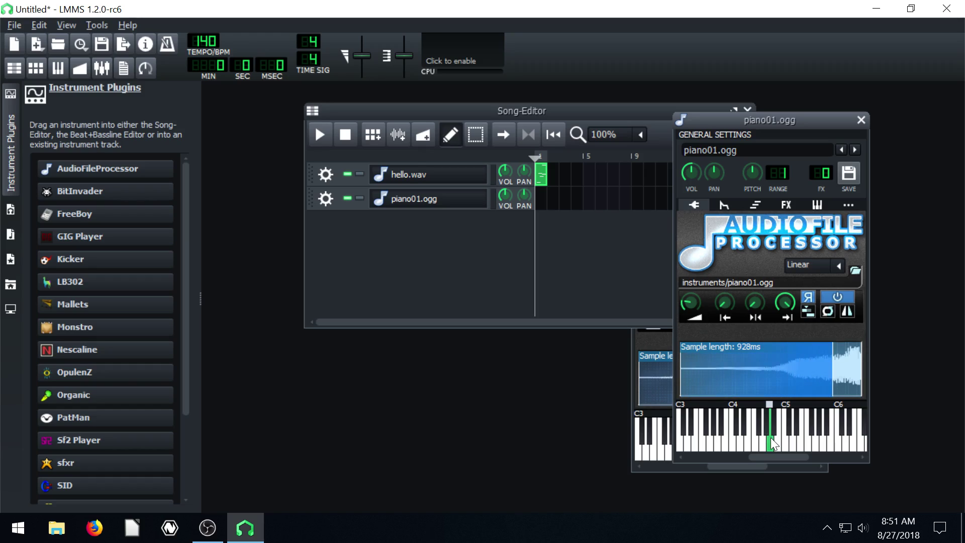
Step: Enable looping on hello.wav, disable continue playback, and set the loopback point to about 0.456
{"action": "left_click", "coordinate": [642, 468]}
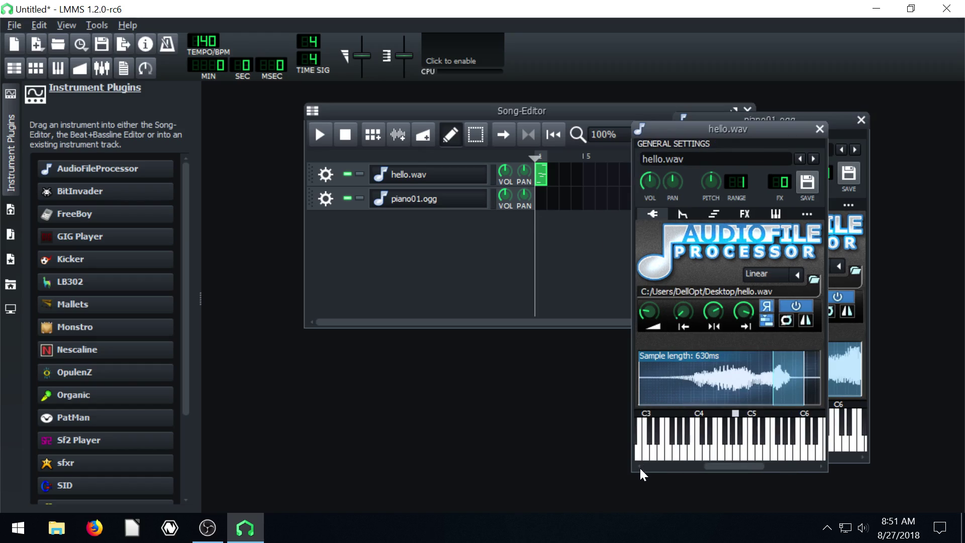
{"action": "left_click", "coordinate": [786, 322]}
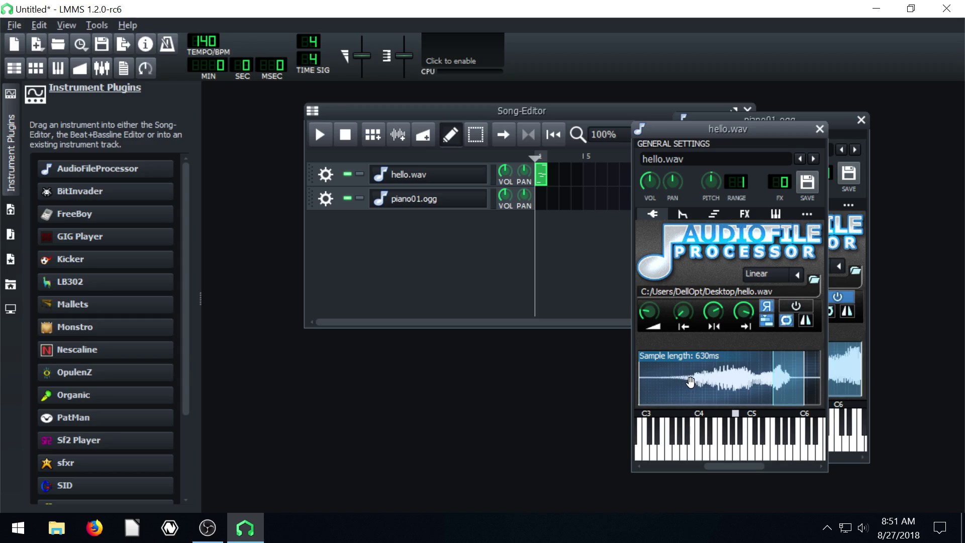
{"action": "left_click", "coordinate": [762, 325]}
{"action": "left_click_drag", "start_coordinate": [685, 316], "coordinate": [685, 296]}
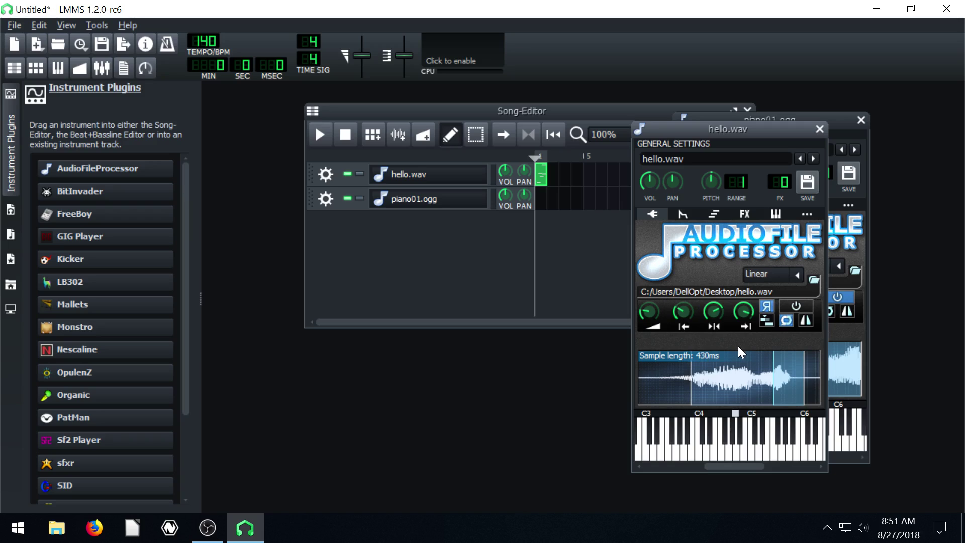
{"action": "mouse_move", "coordinate": [743, 312]}
{"action": "left_mouse_down"}
{"action": "mouse_move", "coordinate": [743, 328]}
{"action": "mouse_move", "coordinate": [744, 297]}
{"action": "mouse_move", "coordinate": [744, 317]}
{"action": "left_mouse_up"}
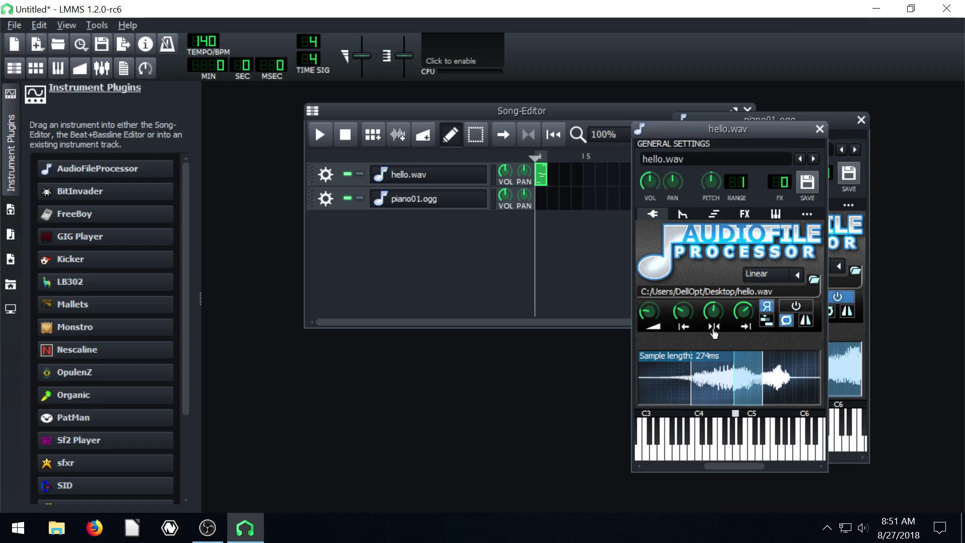
{"action": "left_click_drag", "start_coordinate": [712, 308], "coordinate": [713, 322]}
{"action": "left_click", "coordinate": [735, 449]}
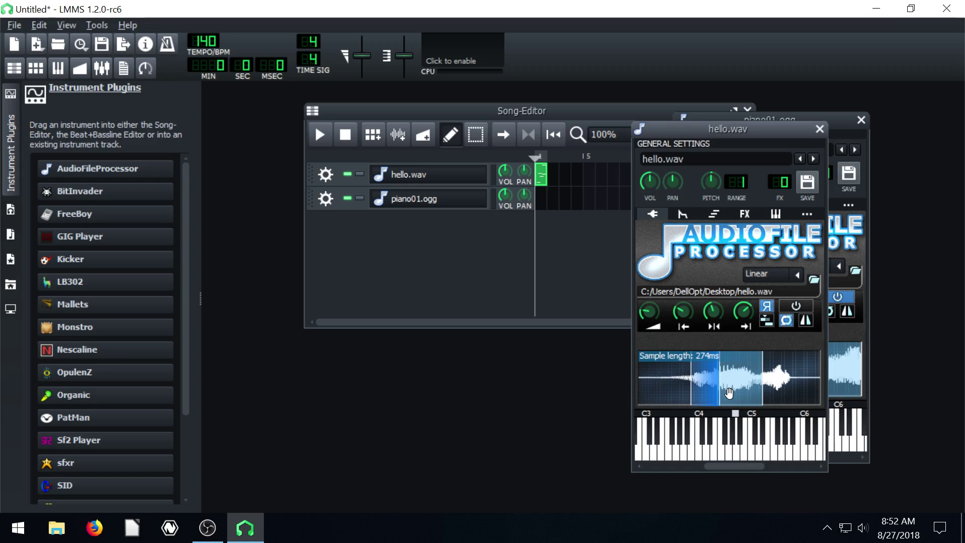
Step: Set start to about 0.402 and end to 0.729, then switch to ping-pong looping
{"action": "left_click_drag", "start_coordinate": [694, 310], "coordinate": [740, 426]}
{"action": "left_click", "coordinate": [737, 451]}
{"action": "mouse_move", "coordinate": [744, 310]}
{"action": "left_mouse_down"}
{"action": "mouse_move", "coordinate": [745, 301]}
{"action": "mouse_move", "coordinate": [752, 421]}
{"action": "left_mouse_up"}
{"action": "left_click", "coordinate": [737, 450]}
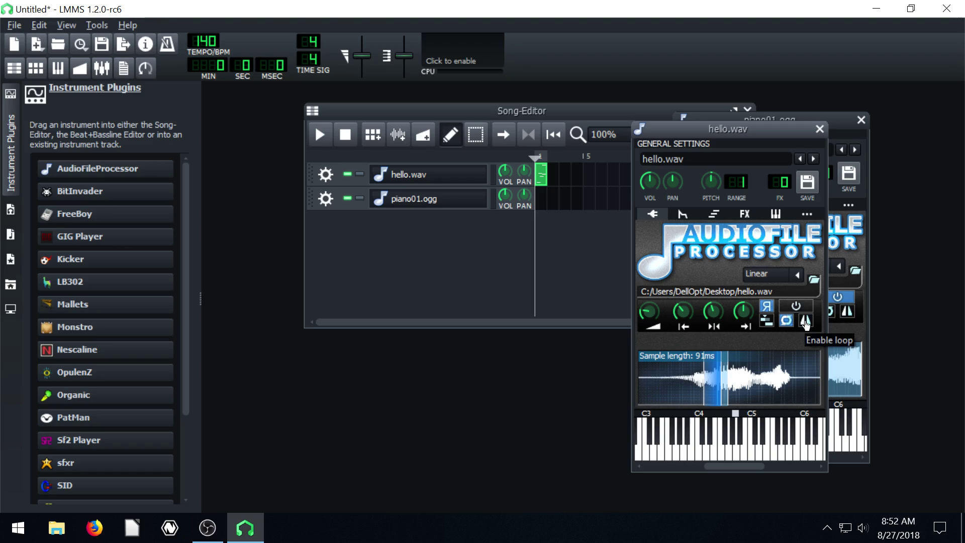
{"action": "left_click", "coordinate": [805, 320]}
{"action": "left_click", "coordinate": [738, 449]}
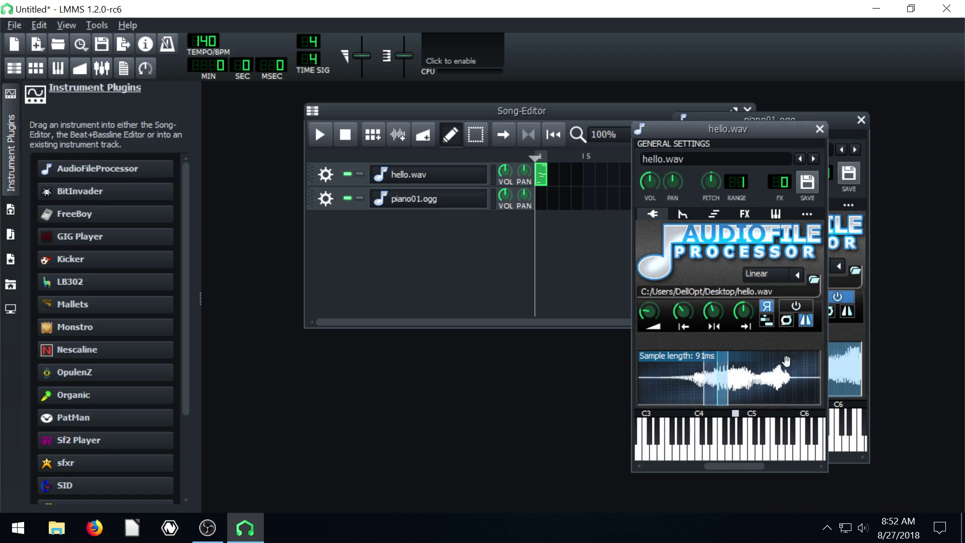
{"action": "left_click", "coordinate": [736, 452]}
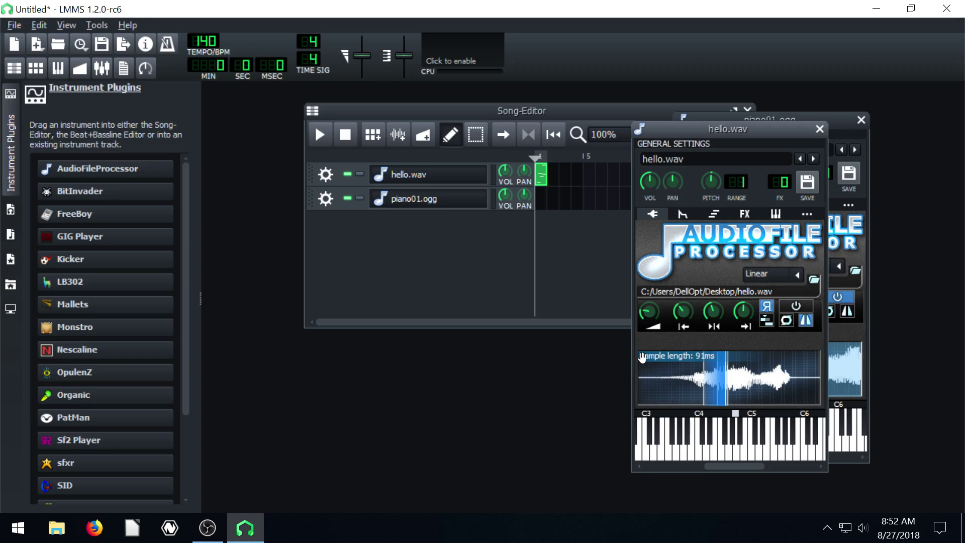
Step: Move the hello.wav window up-left and browse its tabs back to sample settings
{"action": "left_click_drag", "start_coordinate": [776, 125], "coordinate": [650, 109]}
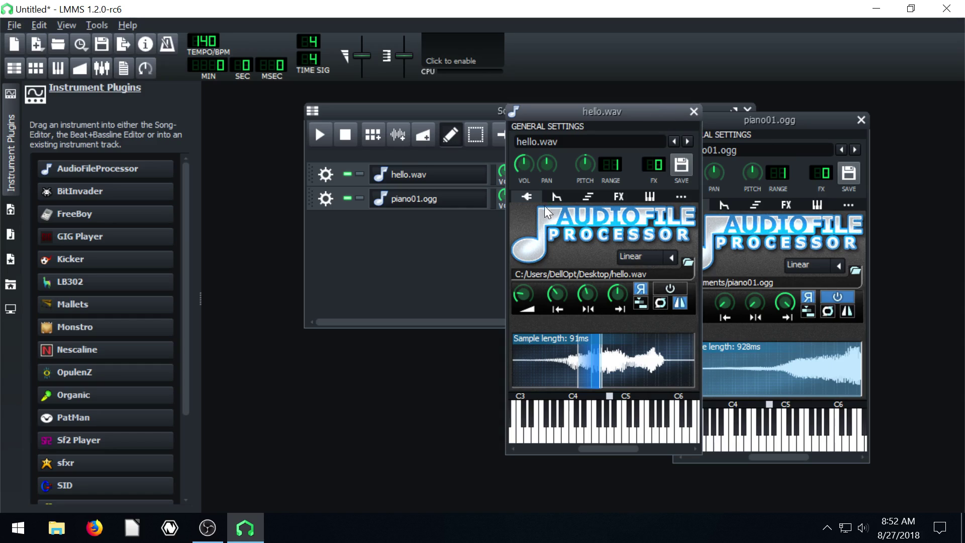
{"action": "left_click", "coordinate": [556, 196]}
{"action": "left_click", "coordinate": [588, 196]}
{"action": "left_click", "coordinate": [621, 197]}
{"action": "left_click", "coordinate": [649, 196]}
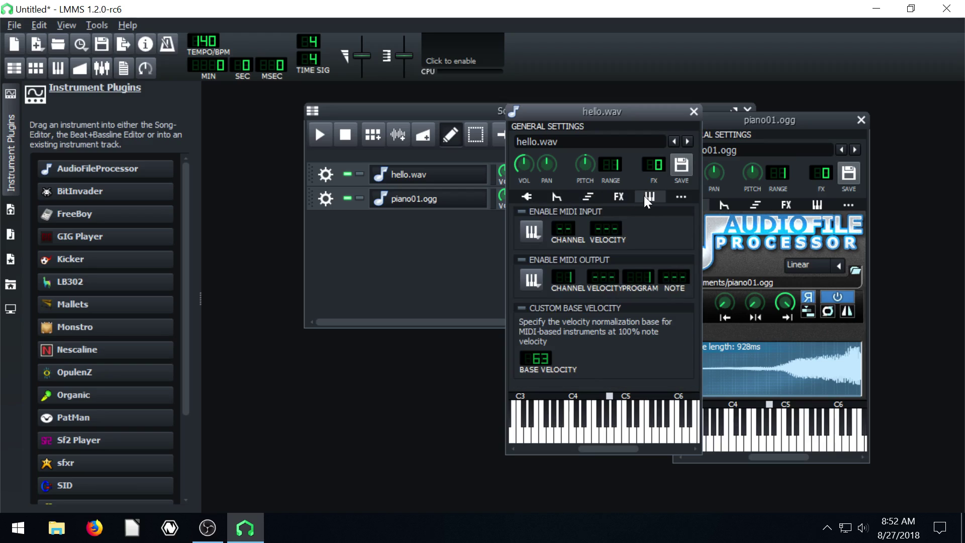
{"action": "left_click", "coordinate": [526, 196]}
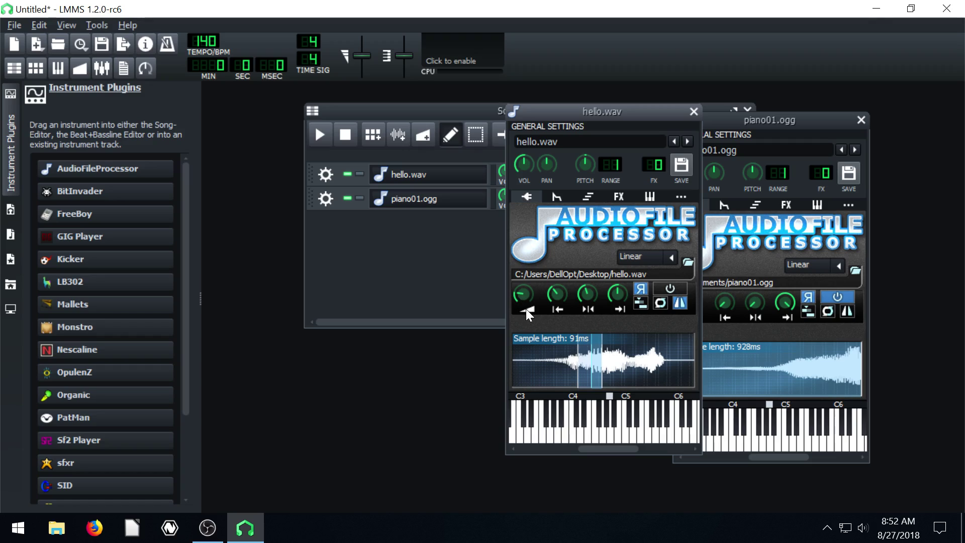
Step: Raise hello.wav's Amplify knob above 103% and audition the louder loop
{"action": "left_click_drag", "start_coordinate": [522, 294], "coordinate": [523, 279]}
{"action": "left_click", "coordinate": [611, 436]}
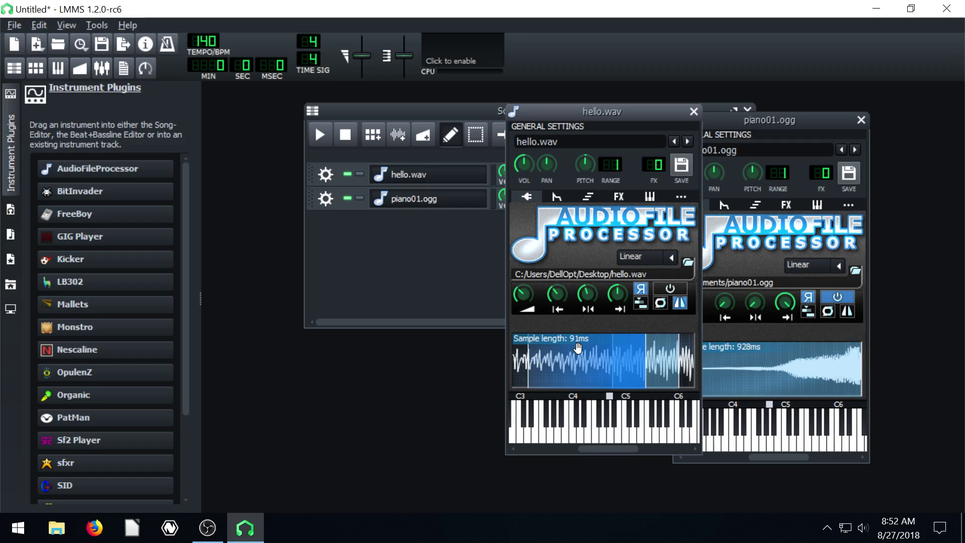
{"action": "mouse_move", "coordinate": [162, 176]}
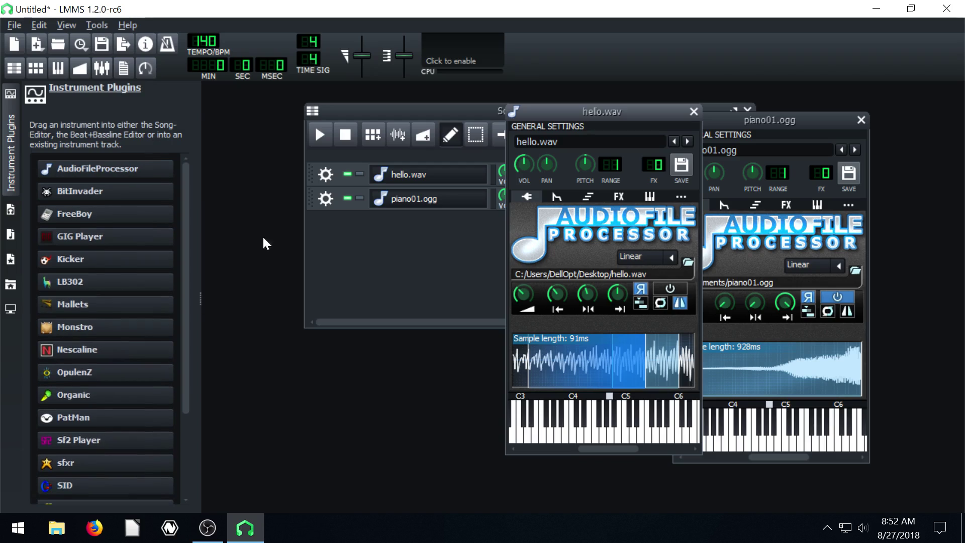